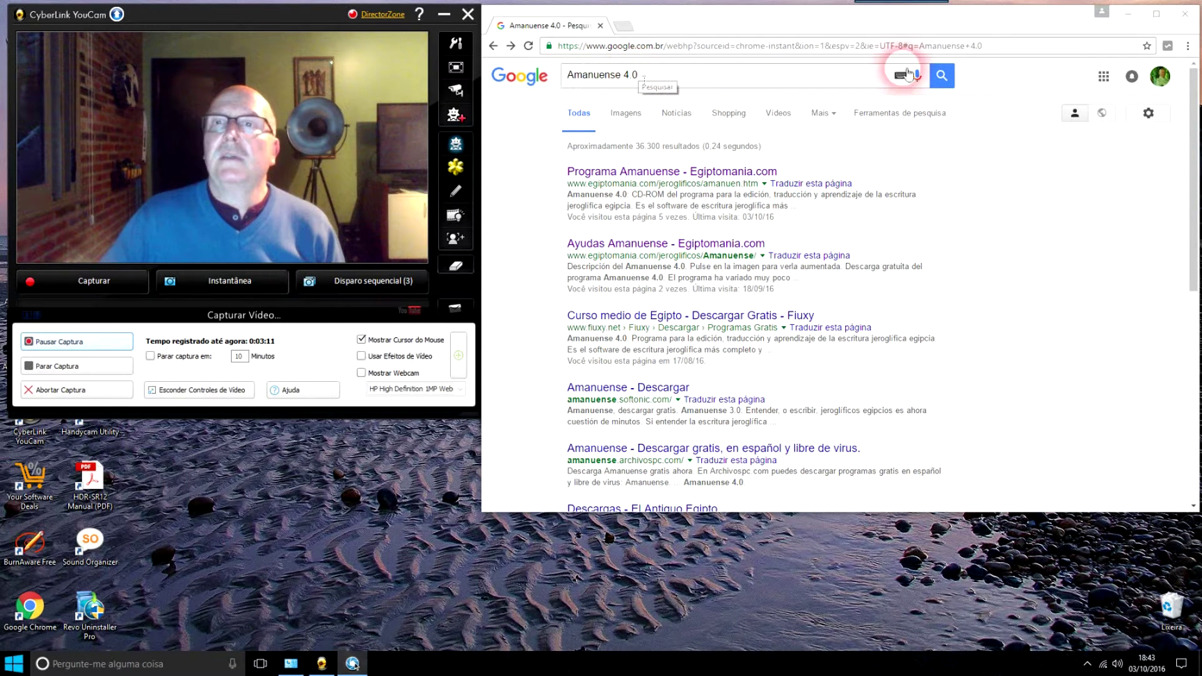
Search Google for Amanuense 4.0, open the Egiptomania program page and view its free download section.
{"action": "left_click", "coordinate": [942, 79]}
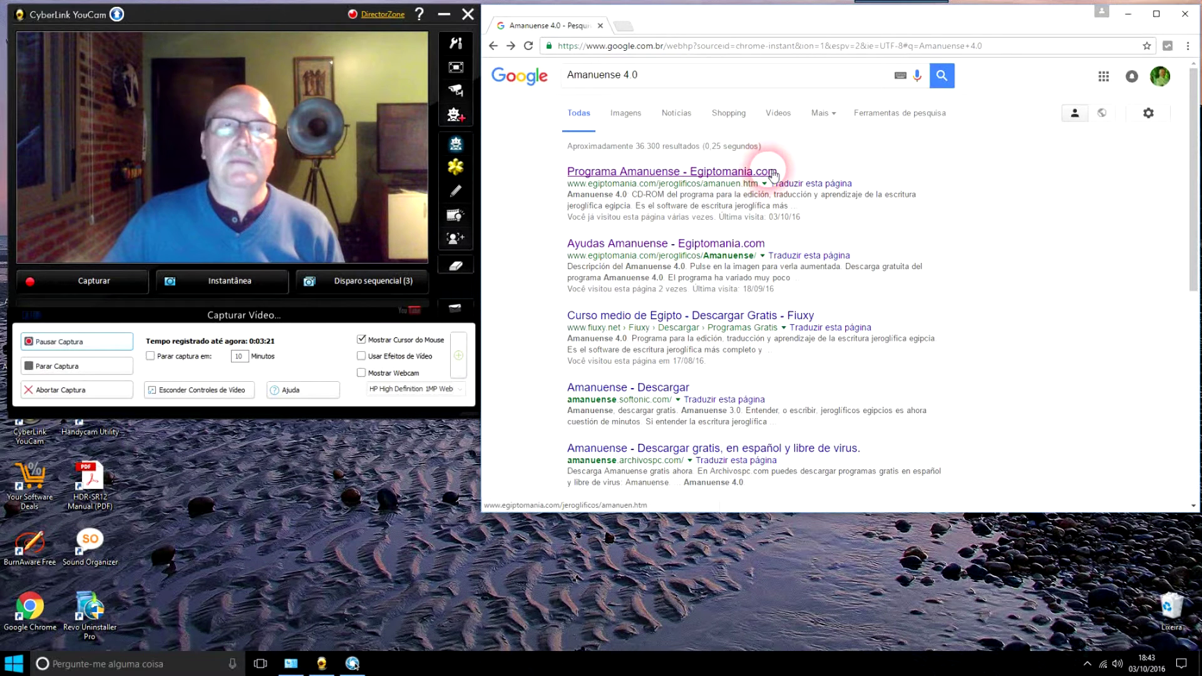
{"action": "left_click", "coordinate": [724, 177]}
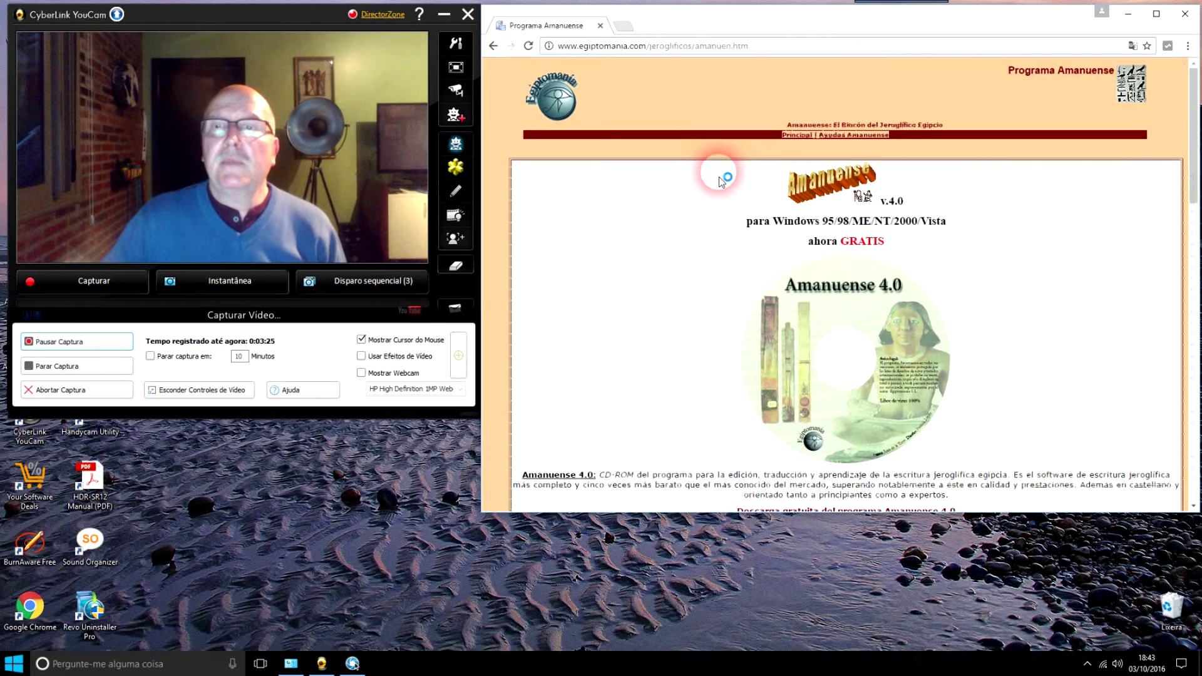
{"action": "scroll", "coordinate": [689, 360], "scroll_direction": "down", "scroll_amount": 2}
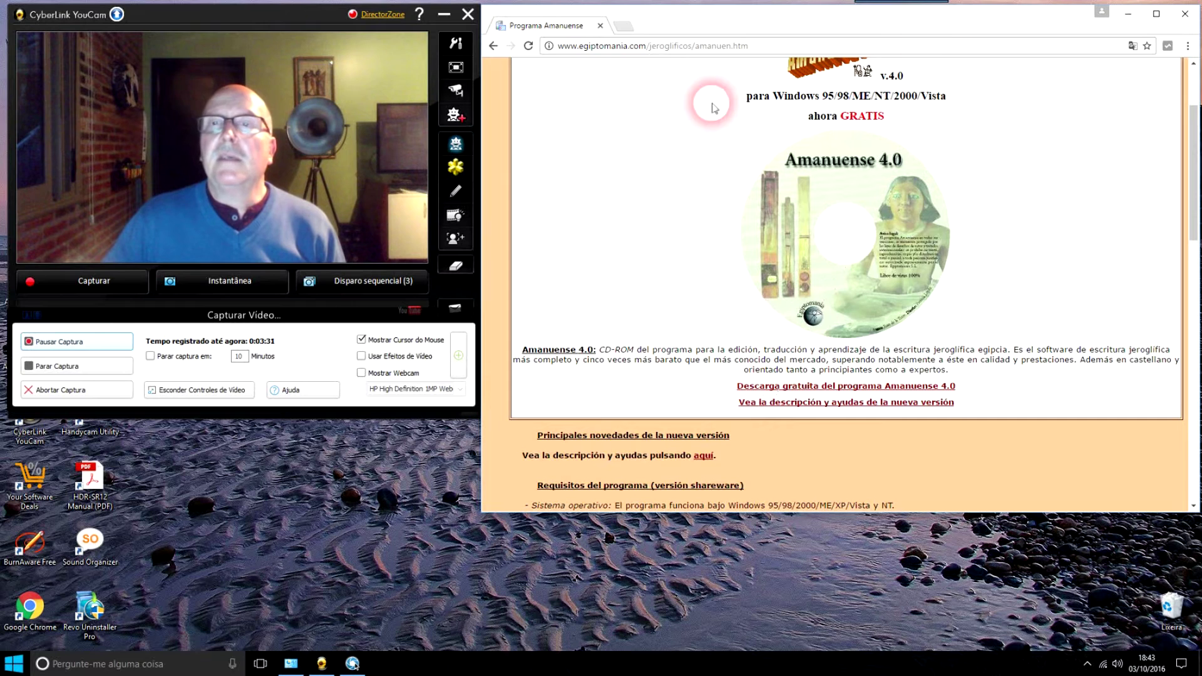
{"action": "scroll", "coordinate": [723, 236], "scroll_direction": "up", "scroll_amount": 2}
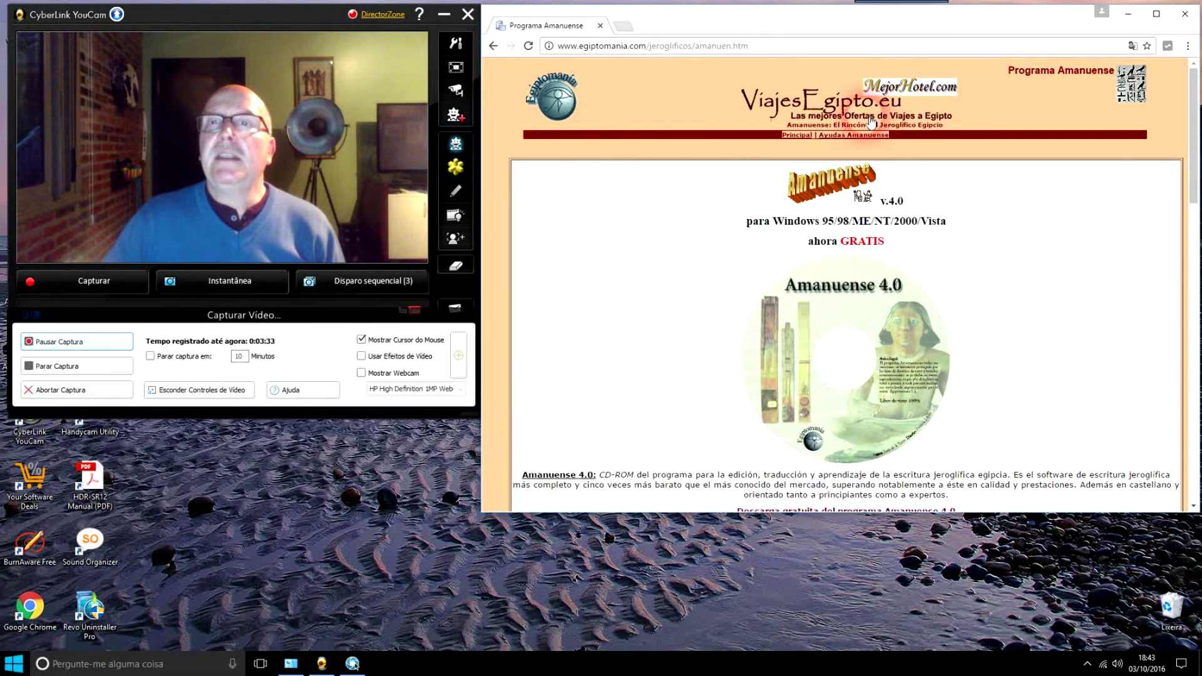
{"action": "scroll", "coordinate": [819, 325], "scroll_direction": "down", "scroll_amount": 3}
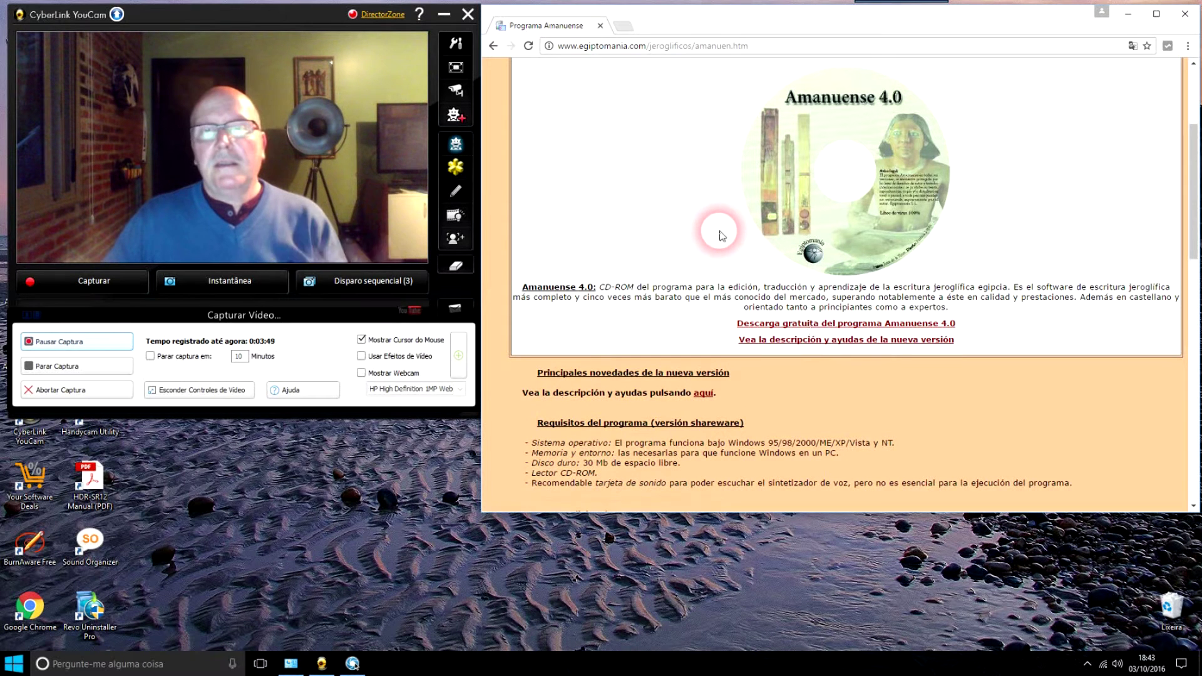
Switch to the File Explorer window and open the Amanuense 4.0 folder in Arquivos de Programas (x86).
{"action": "left_click", "coordinate": [261, 665]}
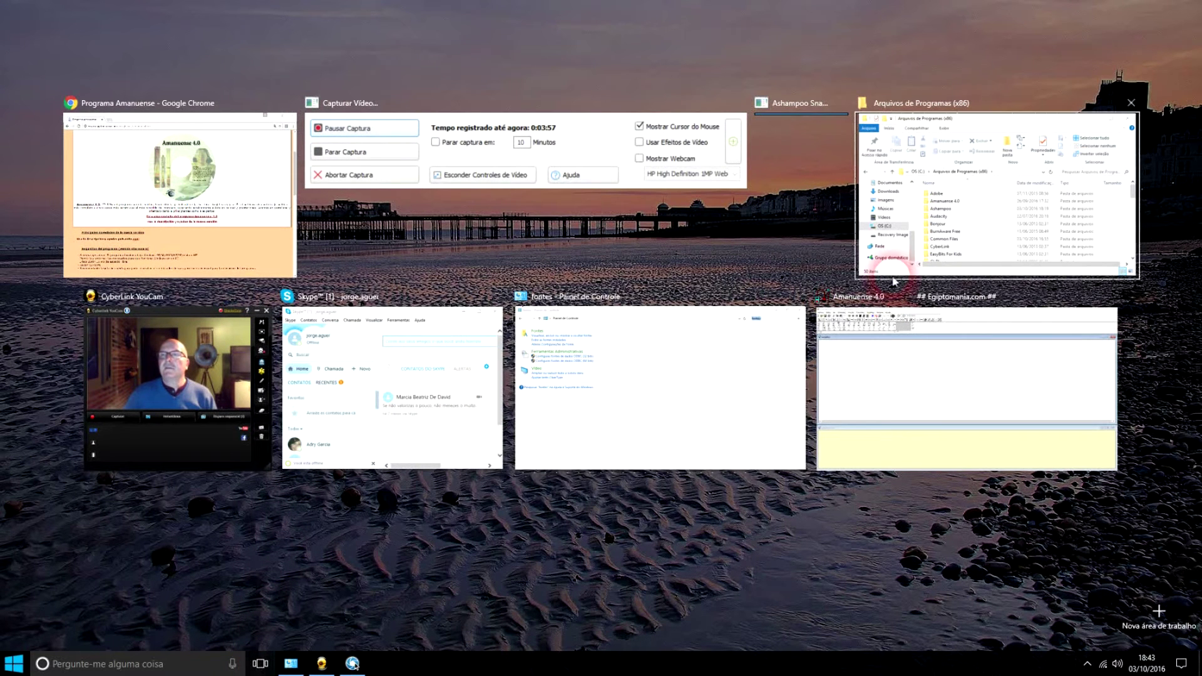
{"action": "left_click", "coordinate": [985, 218]}
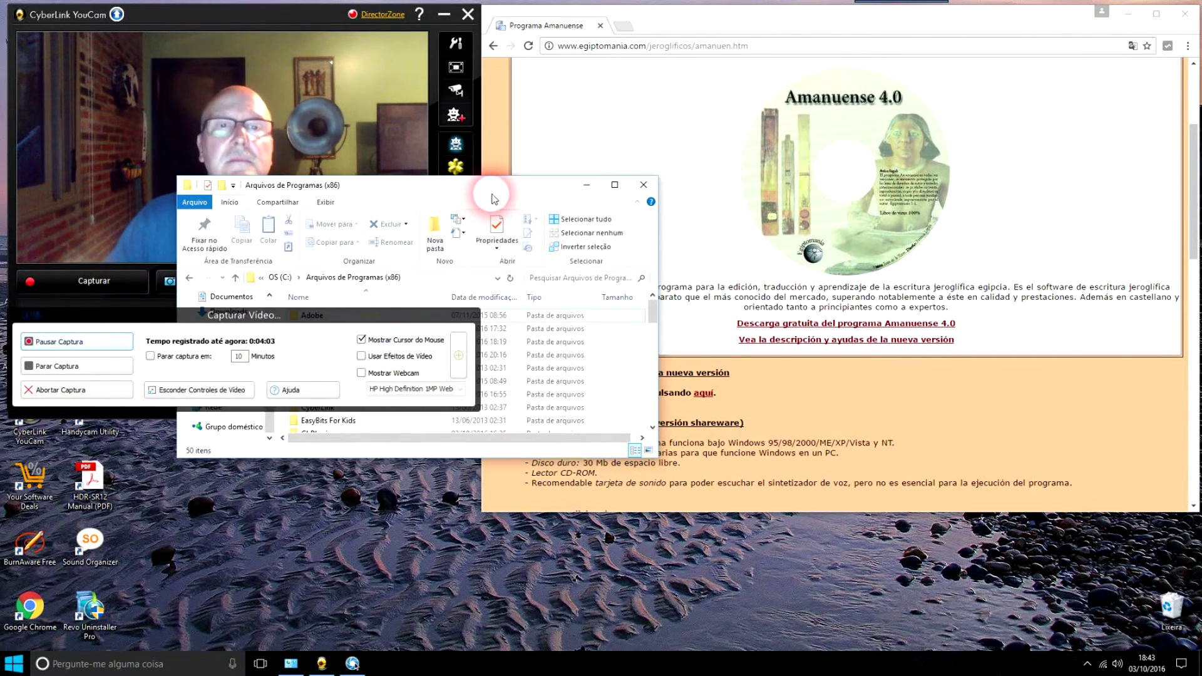
{"action": "left_click_drag", "start_coordinate": [491, 199], "coordinate": [802, 340]}
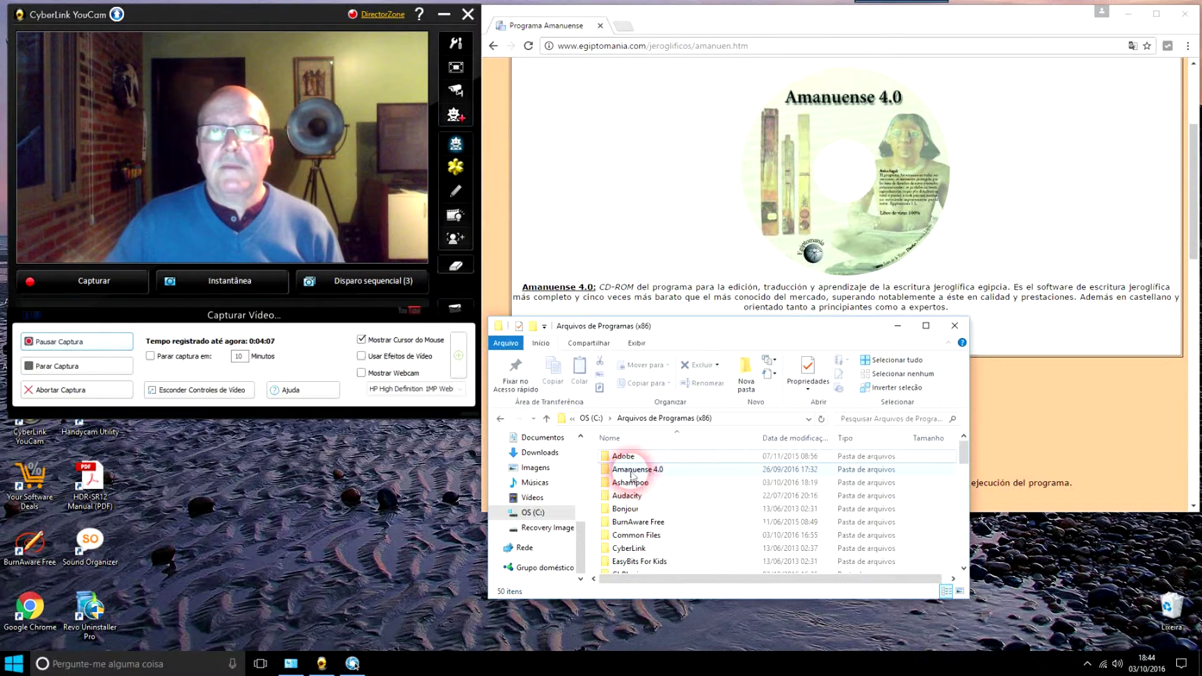
{"action": "mouse_move", "coordinate": [633, 474]}
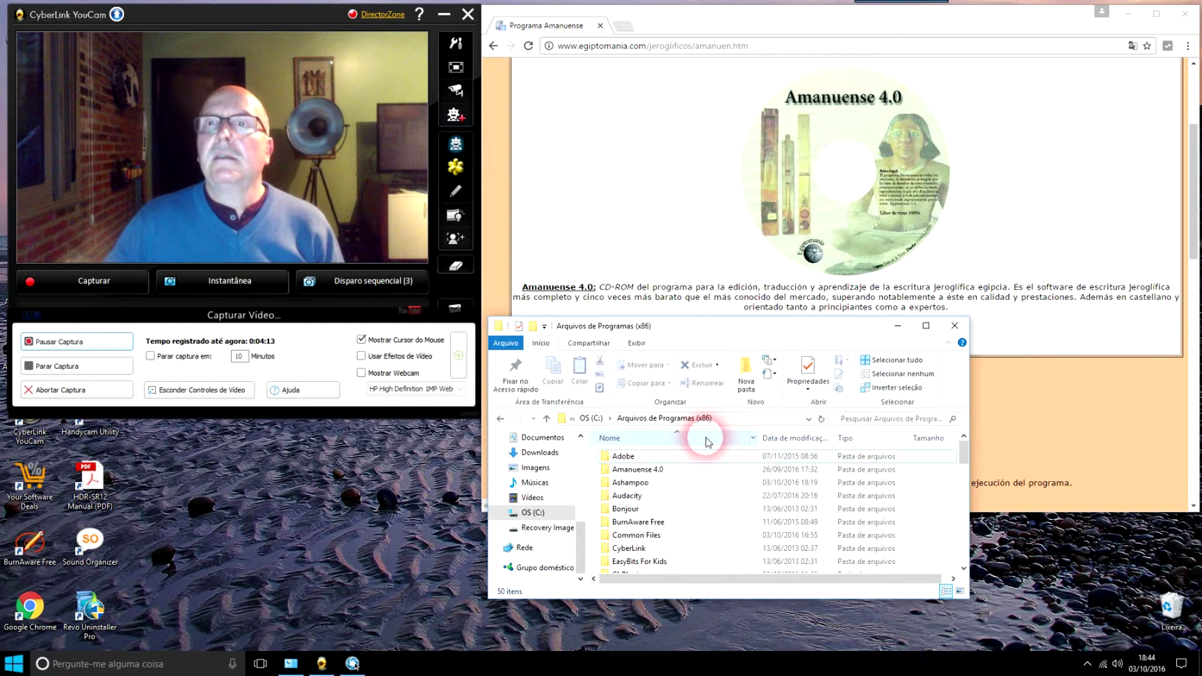
{"action": "double_click", "coordinate": [645, 474]}
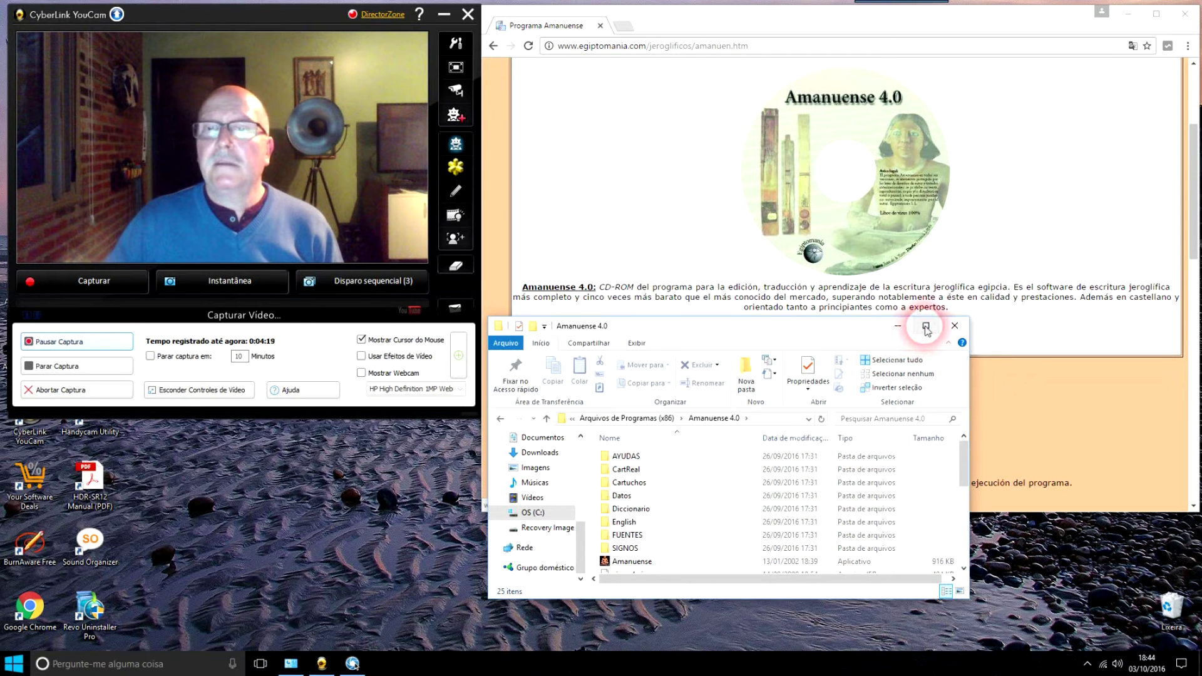
Reposition and enlarge the Amanuense 4.0 folder window so its full file list fits.
{"action": "mouse_move", "coordinate": [963, 460]}
{"action": "left_mouse_down"}
{"action": "mouse_move", "coordinate": [962, 474]}
{"action": "mouse_move", "coordinate": [959, 459]}
{"action": "left_mouse_up"}
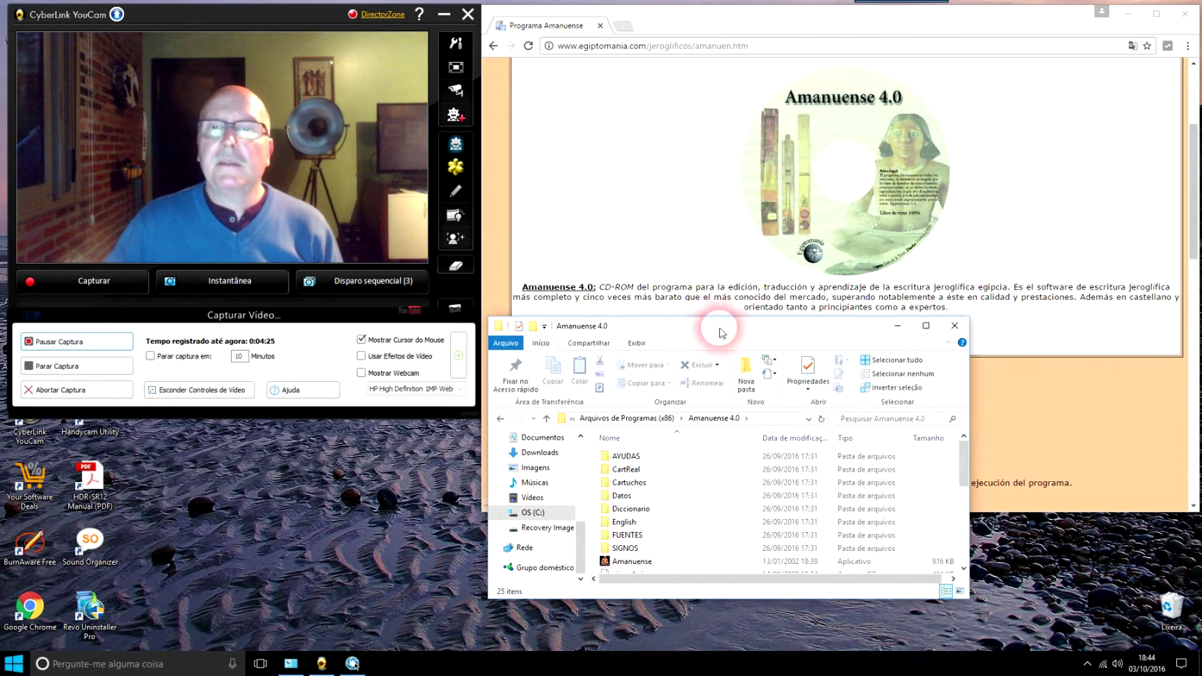
{"action": "left_click_drag", "start_coordinate": [720, 332], "coordinate": [716, 61]}
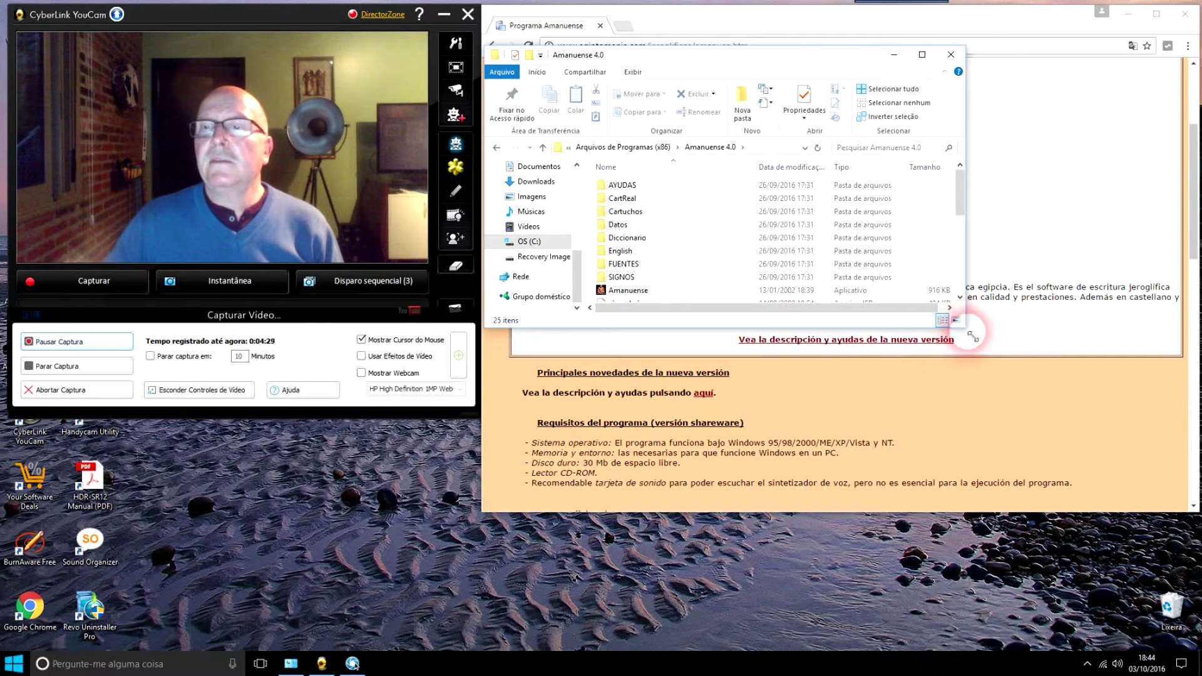
{"action": "left_click_drag", "start_coordinate": [972, 335], "coordinate": [1119, 572]}
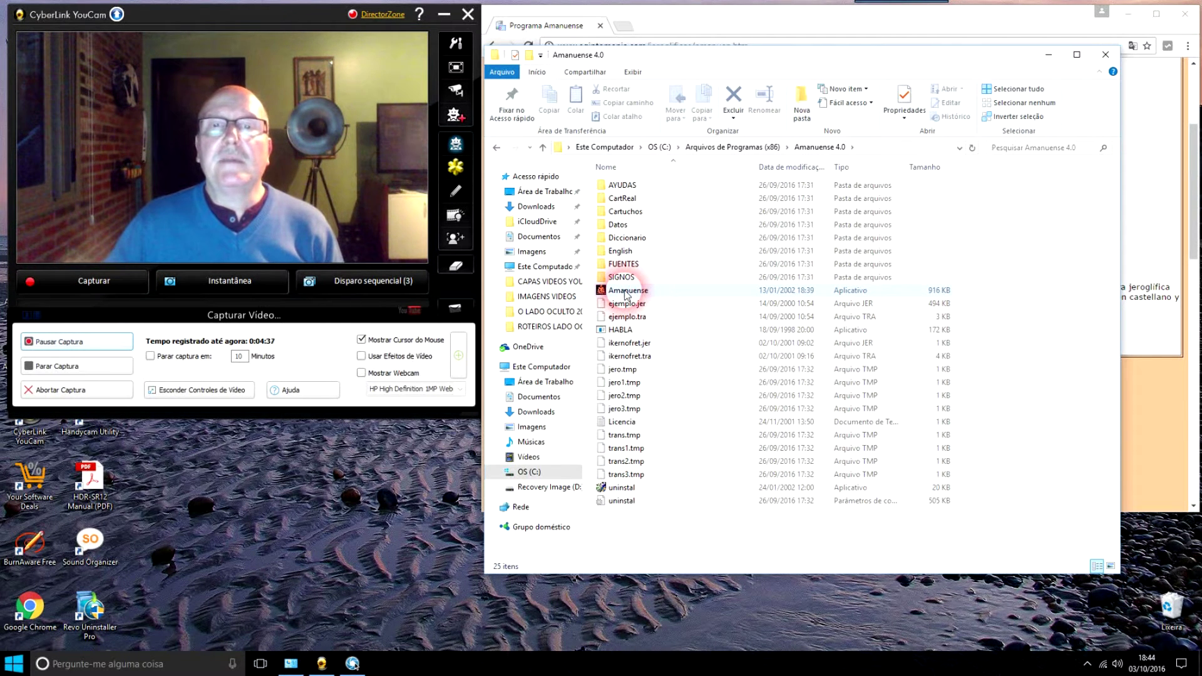
Copy all font files (GLYPH1 to GLYPH4 and INSCPHON) from the FUENTES folder, return to the parent folder and minimize it.
{"action": "mouse_move", "coordinate": [631, 270]}
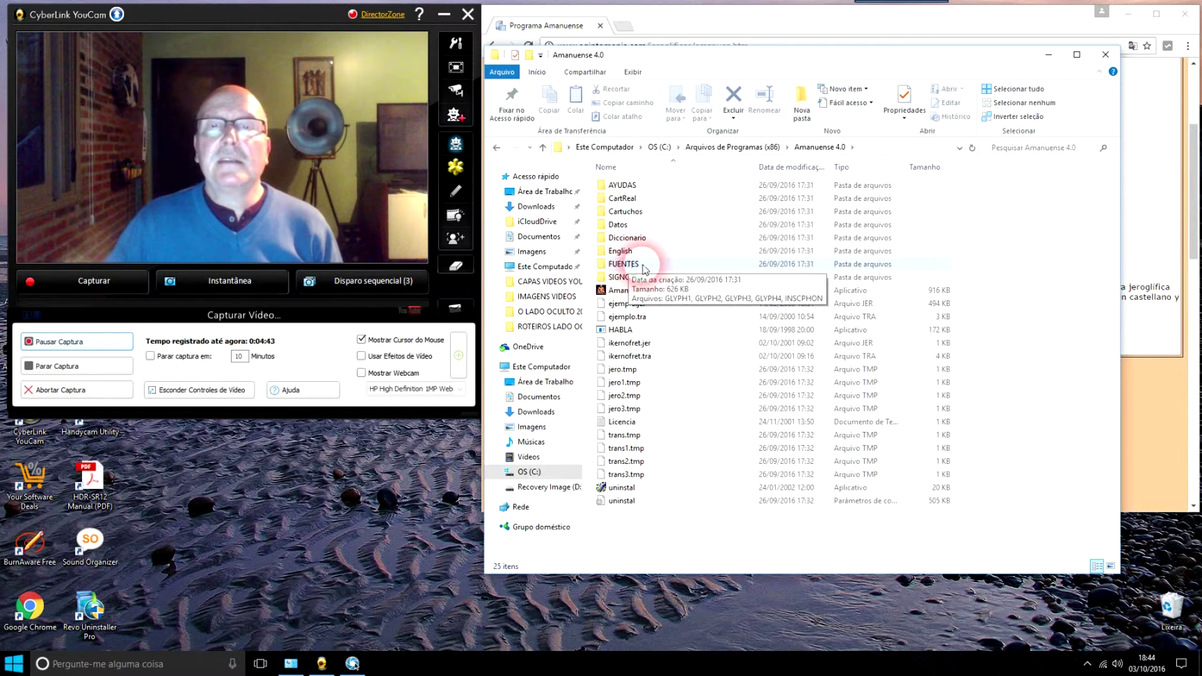
{"action": "left_click", "coordinate": [644, 268]}
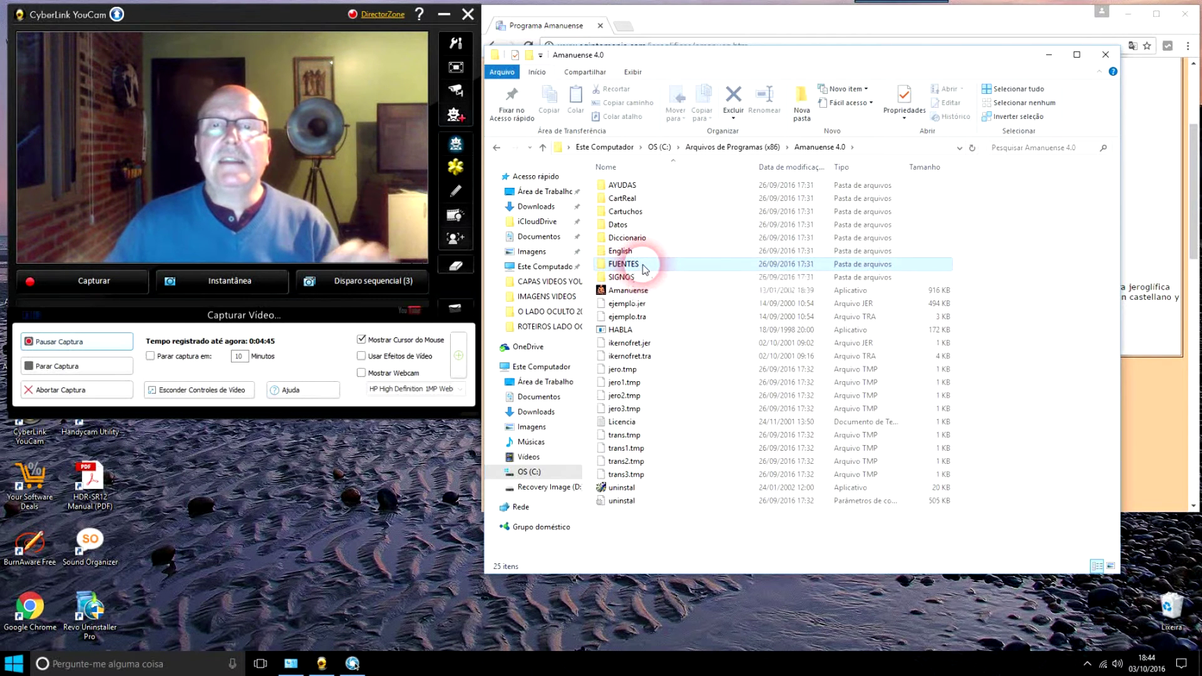
{"action": "double_click", "coordinate": [645, 268]}
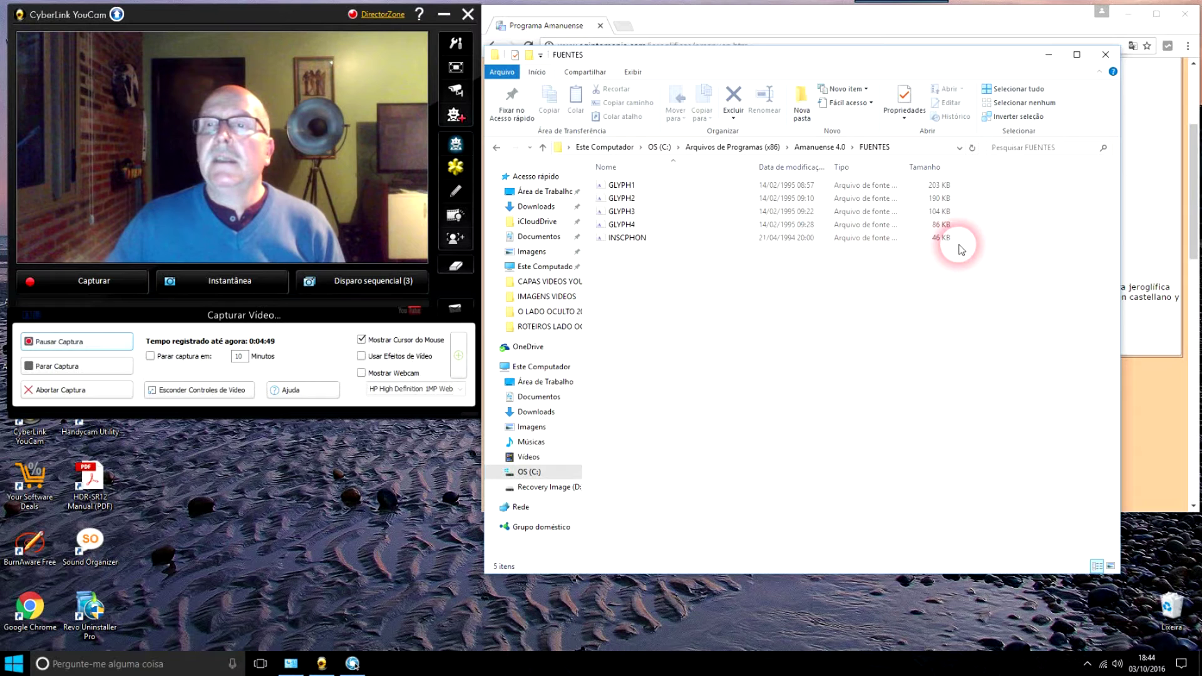
{"action": "left_click_drag", "start_coordinate": [959, 244], "coordinate": [595, 164]}
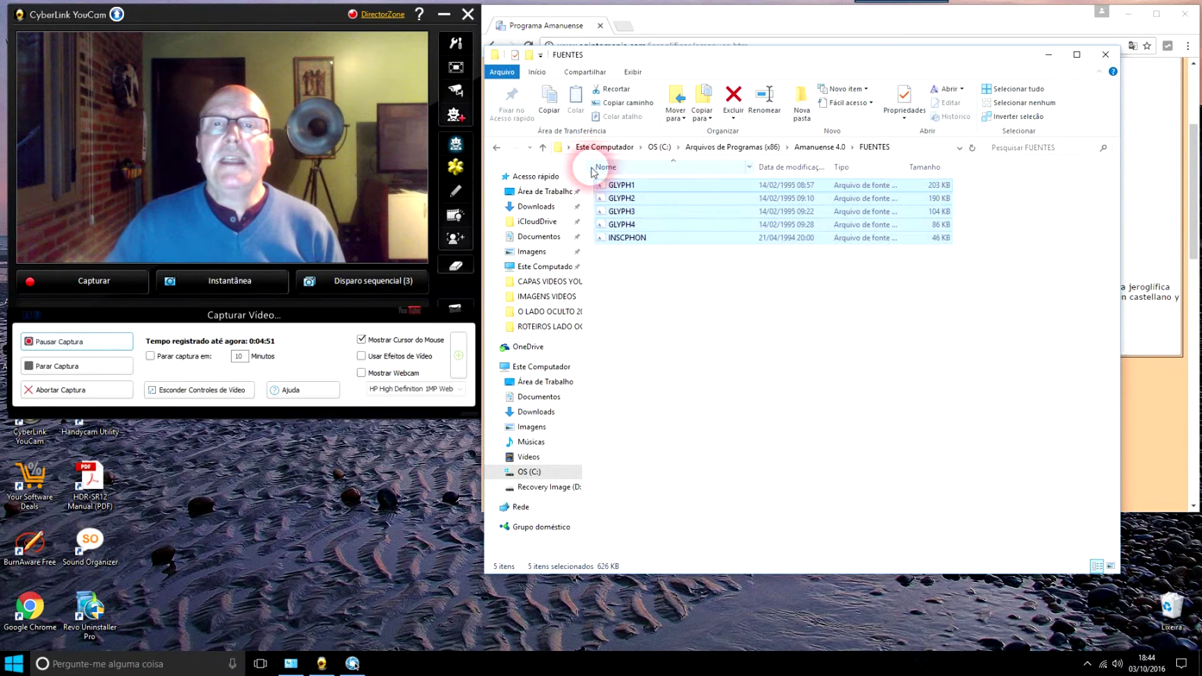
{"action": "double_click", "coordinate": [689, 212]}
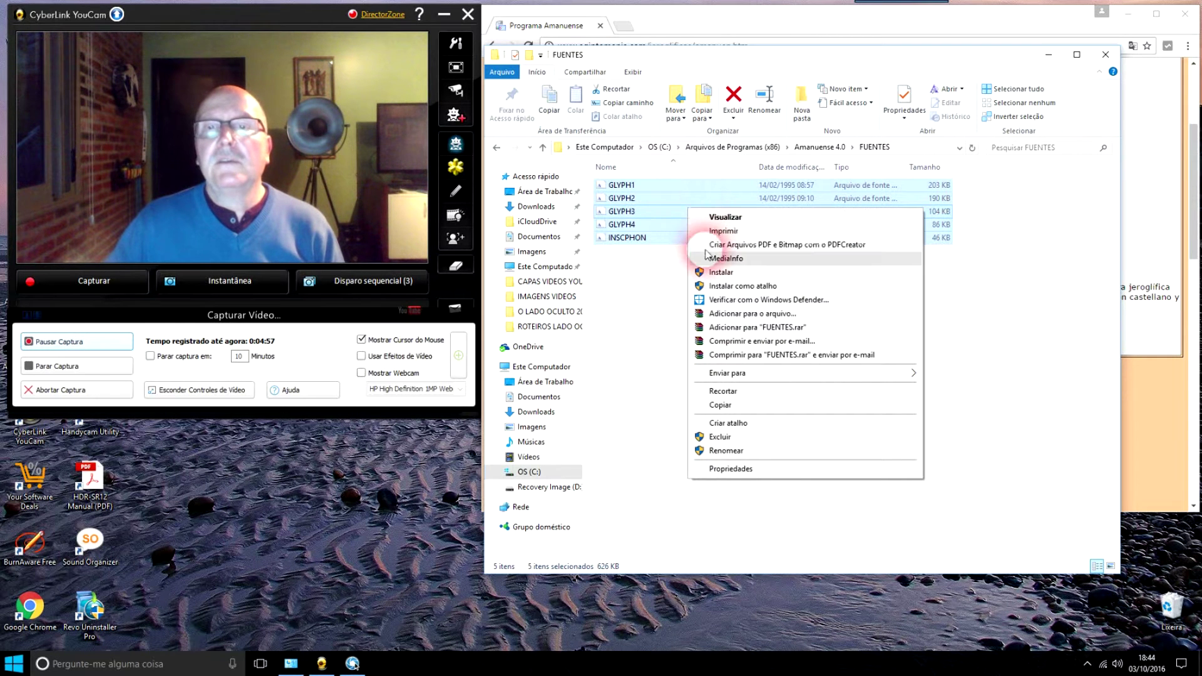
{"action": "left_click", "coordinate": [731, 405]}
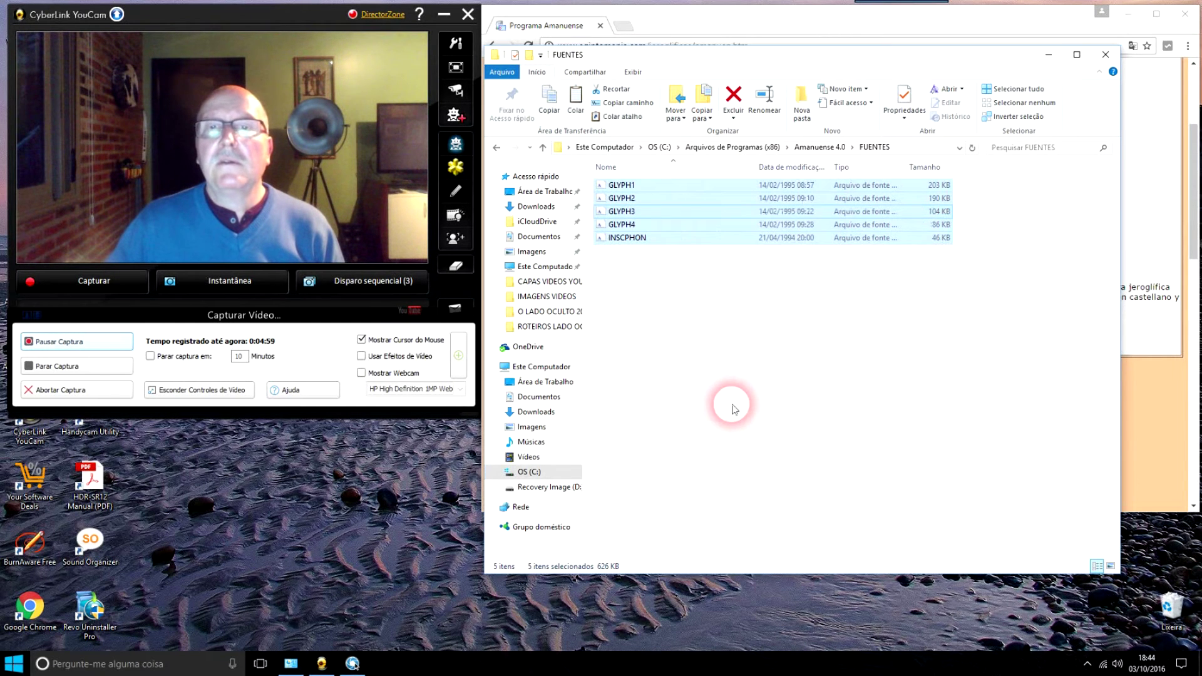
{"action": "left_click", "coordinate": [728, 346]}
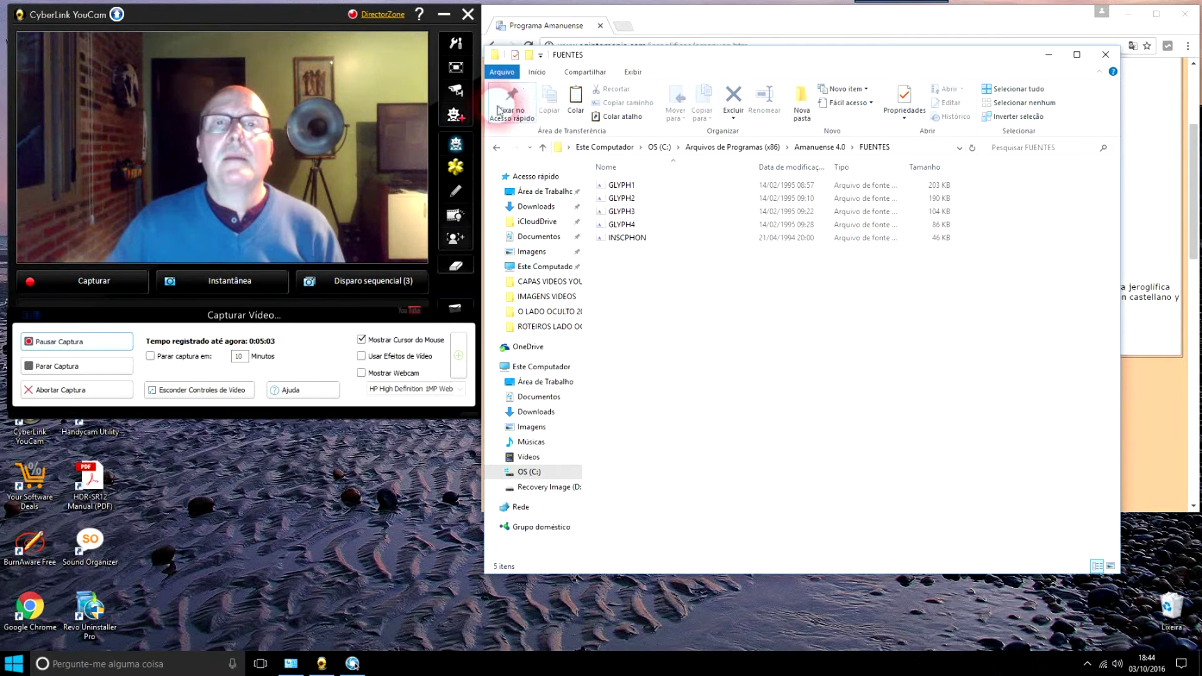
{"action": "left_click", "coordinate": [496, 147]}
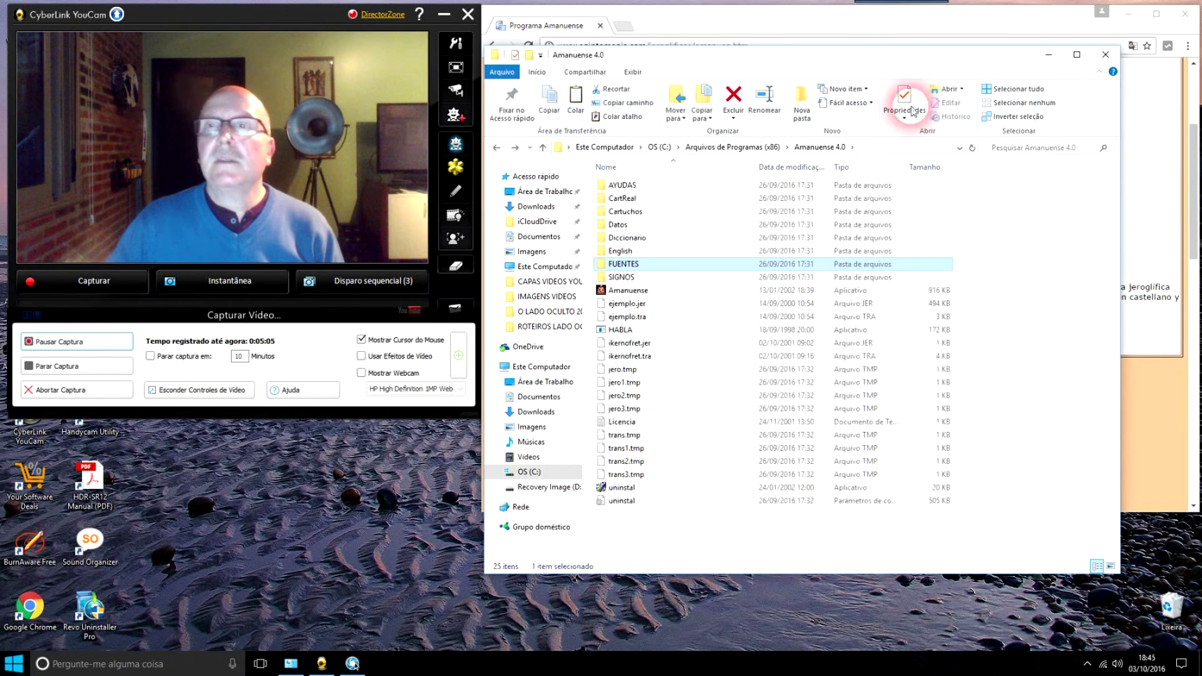
{"action": "left_click", "coordinate": [1048, 55]}
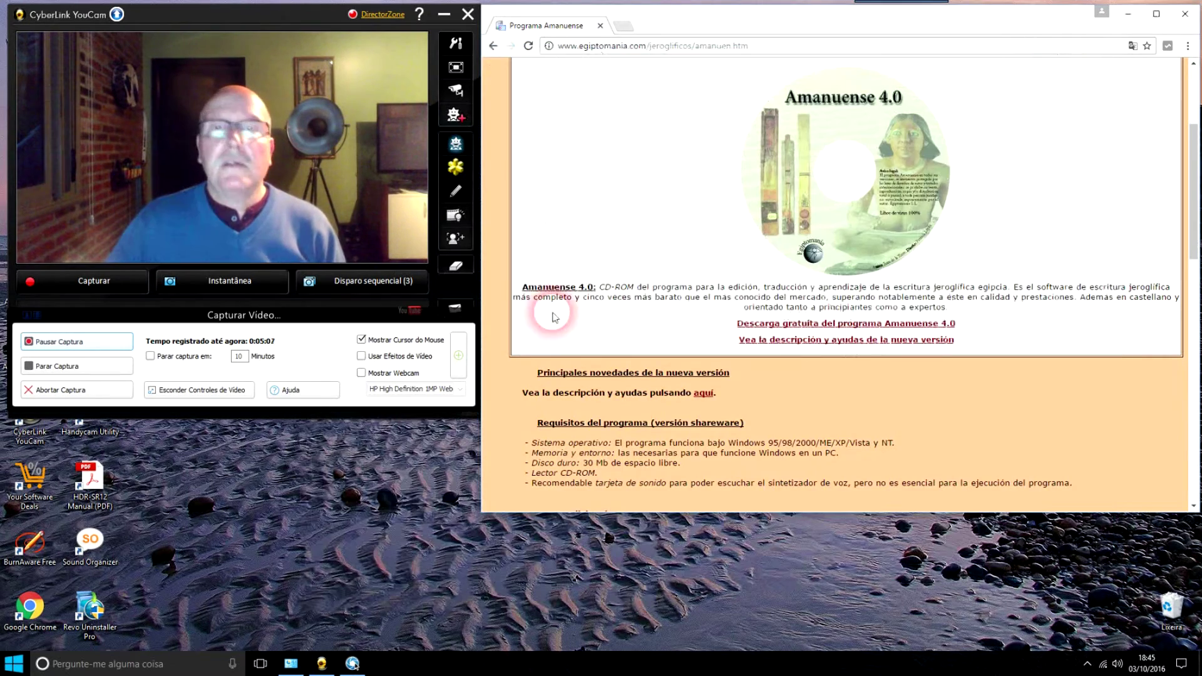
Open the Windows Fontes folder from the Control Panel, show where the font files can be pasted, and close the window.
{"action": "left_click", "coordinate": [261, 664]}
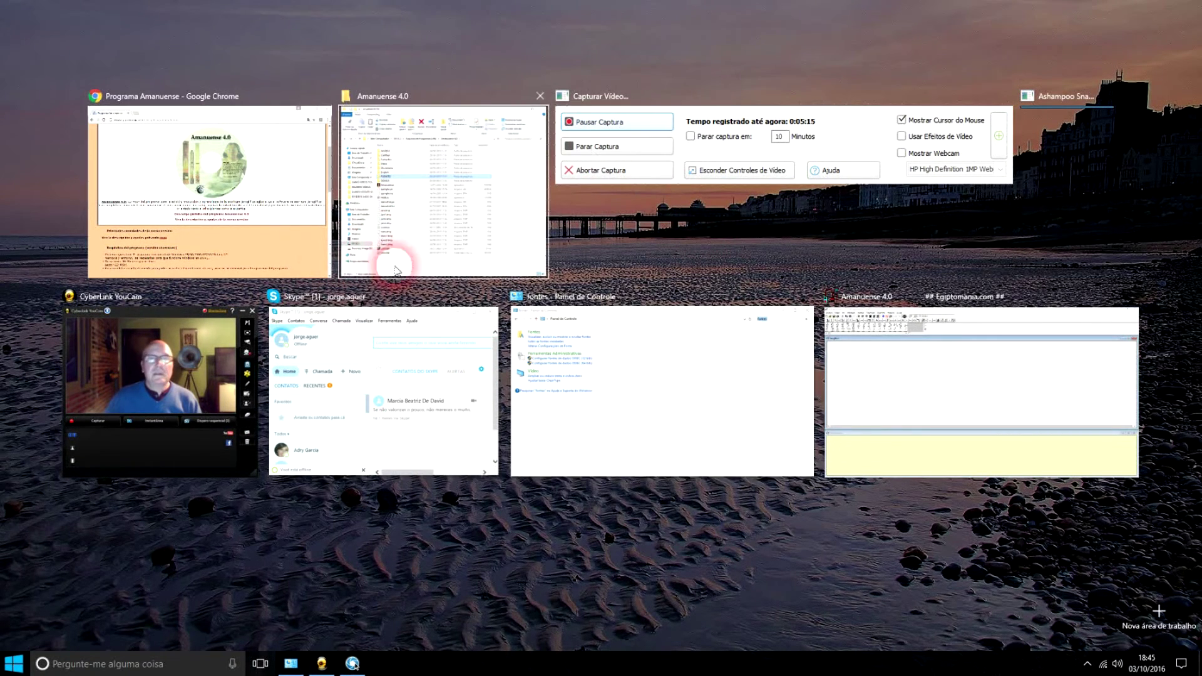
{"action": "left_click", "coordinate": [635, 374]}
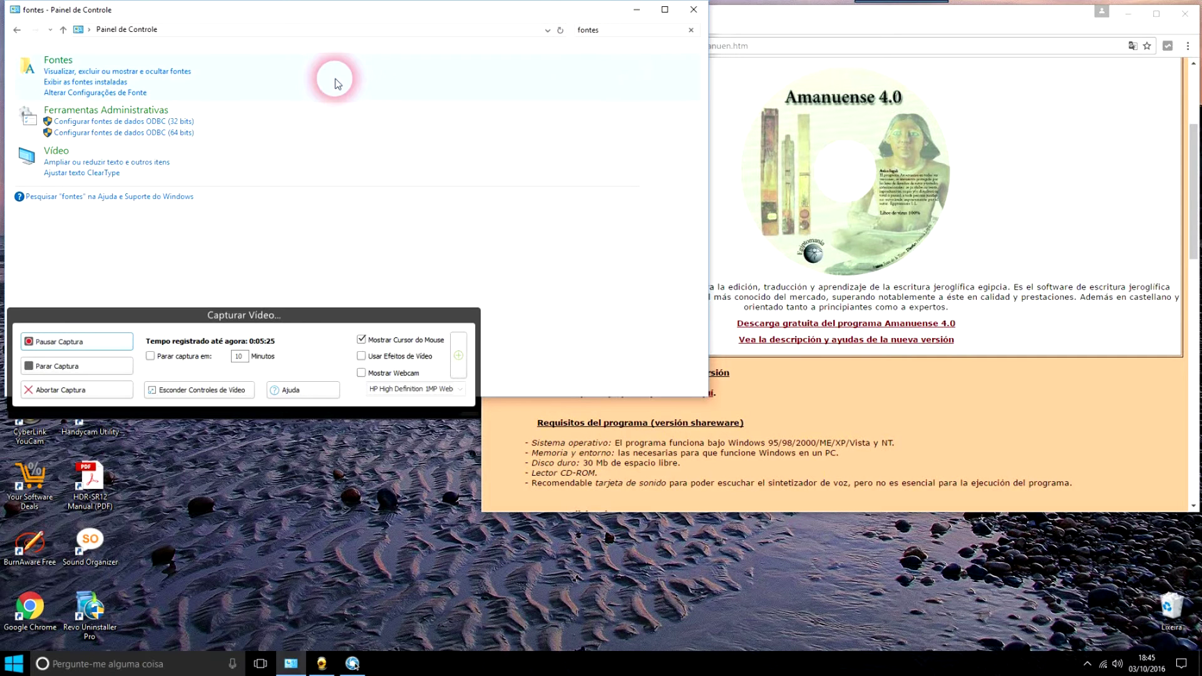
{"action": "left_click", "coordinate": [62, 63]}
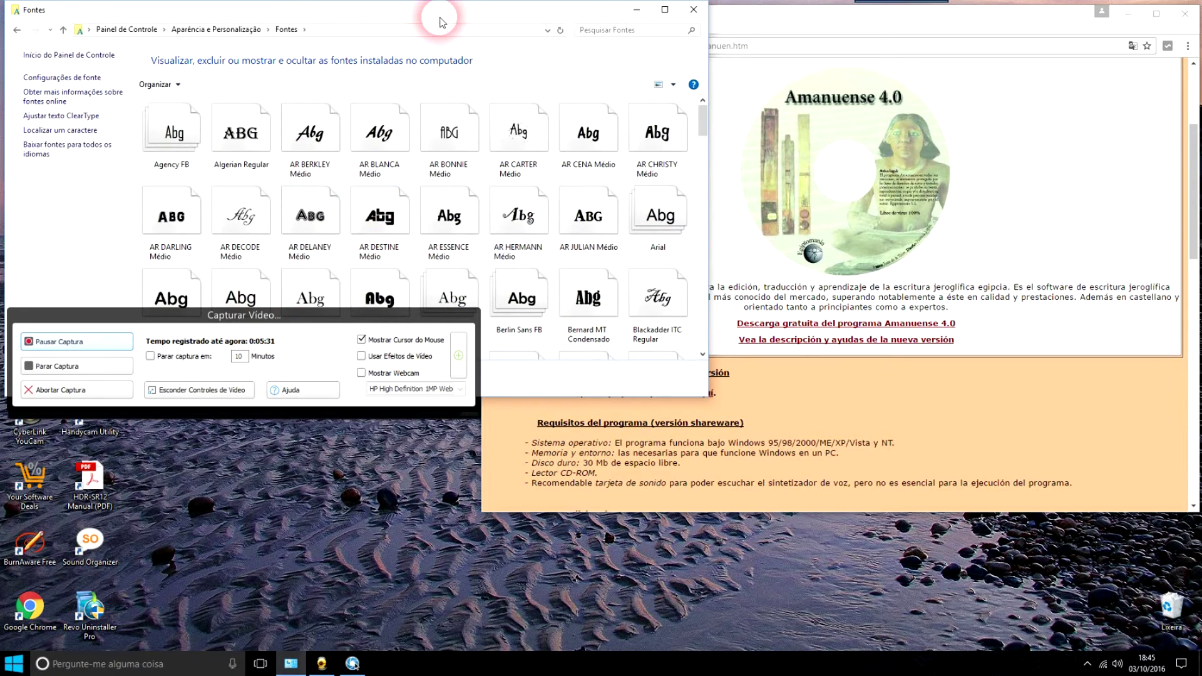
{"action": "left_click_drag", "start_coordinate": [442, 13], "coordinate": [934, 134]}
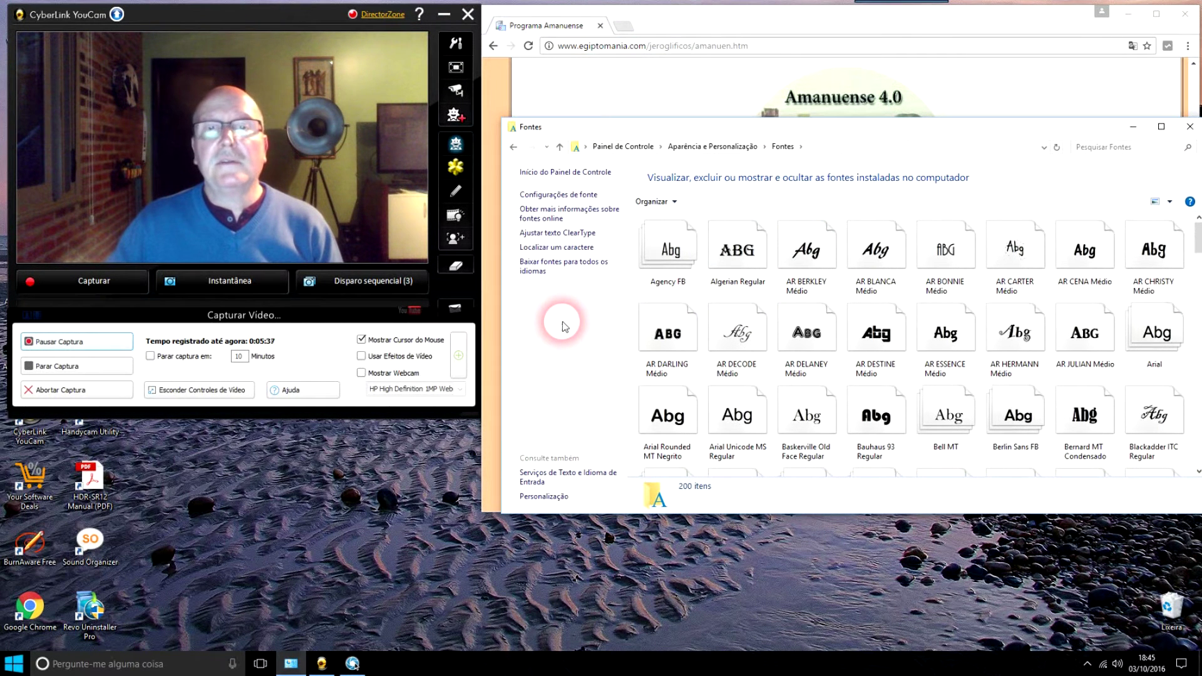
{"action": "right_click", "coordinate": [640, 298]}
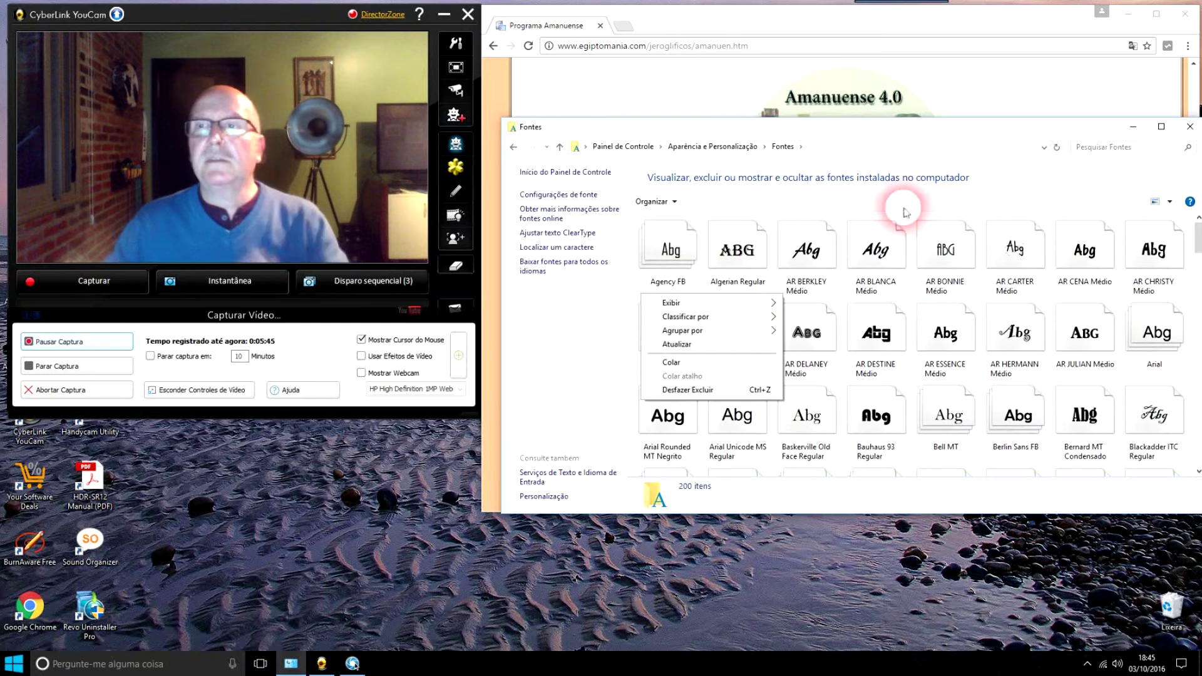
{"action": "left_click", "coordinate": [1190, 128]}
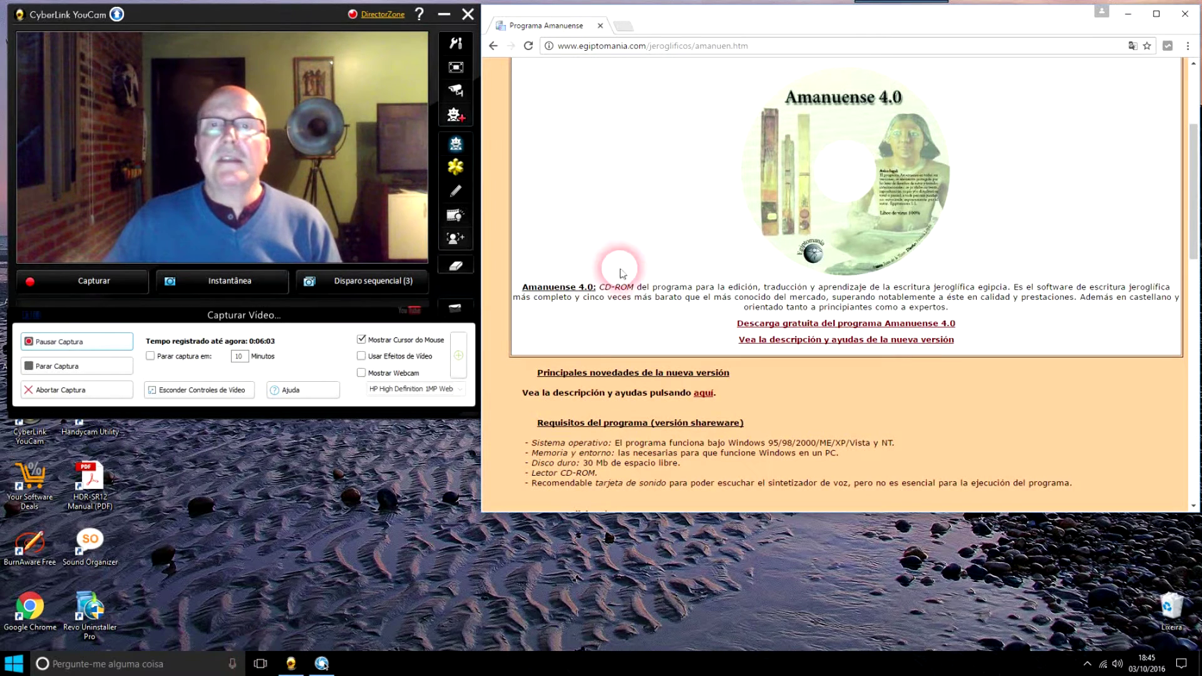
Bring back the Amanuense 4.0 folder to look at the Amanuense application file, and close the window.
{"action": "left_click", "coordinate": [261, 665]}
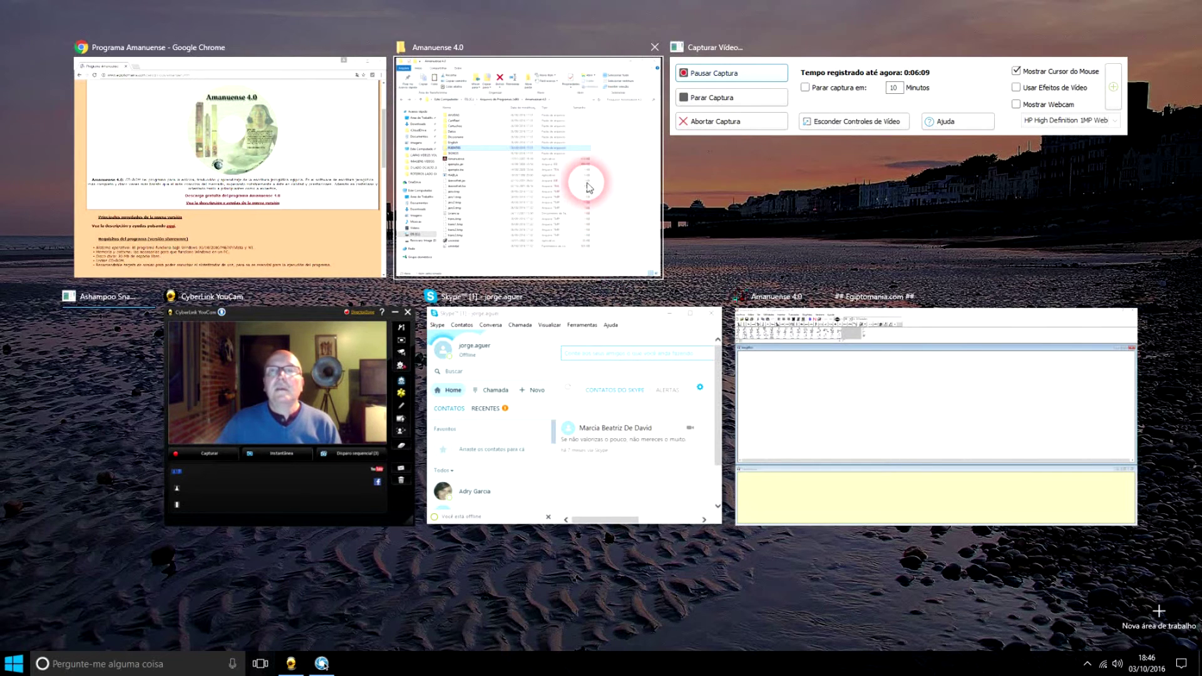
{"action": "left_click", "coordinate": [493, 172]}
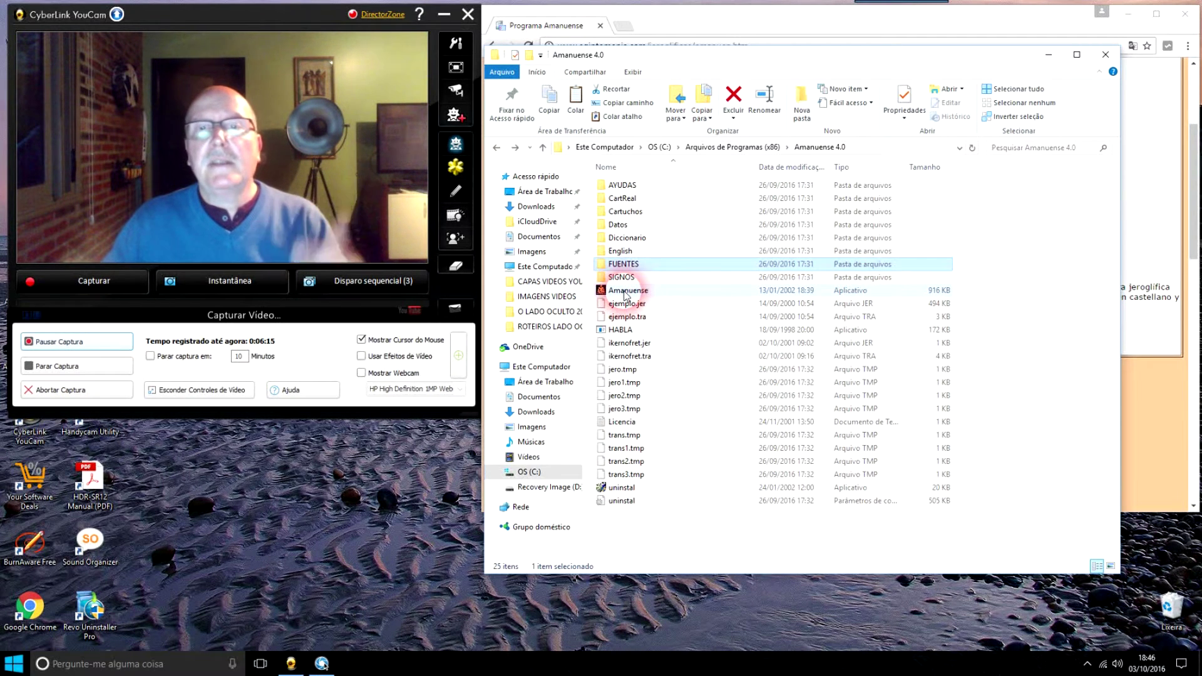
{"action": "left_click", "coordinate": [1106, 57]}
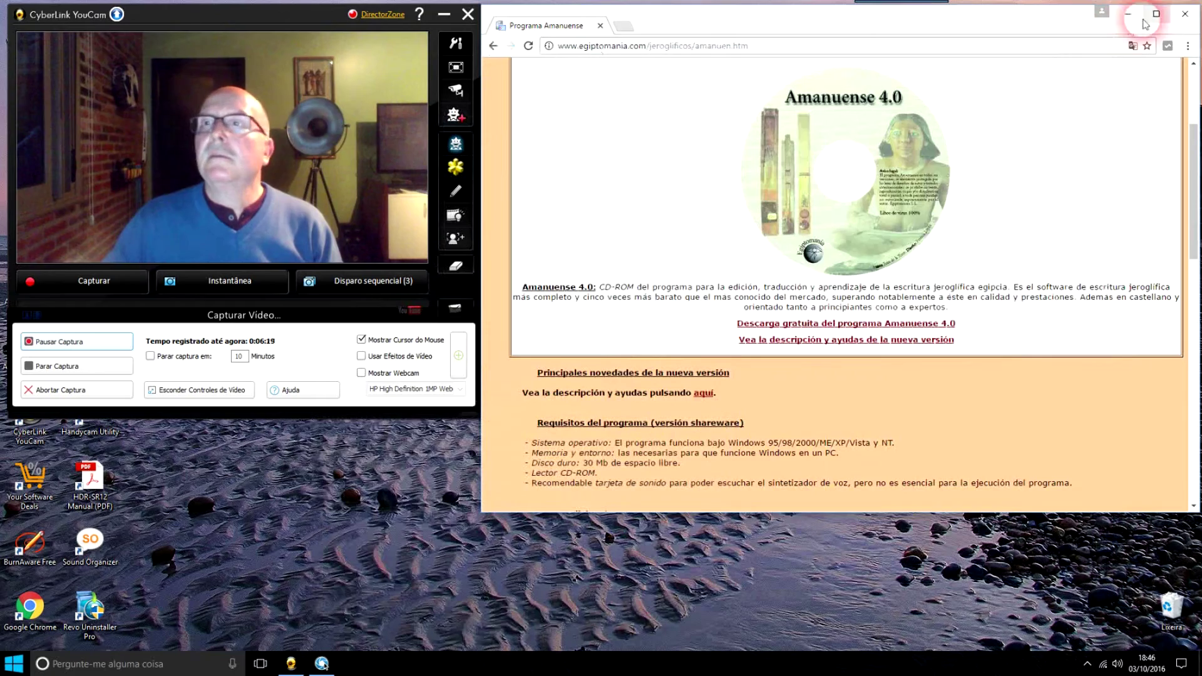
Minimize the browser, switch to the running Amanuense 4.0 program and pick sign A13 from the sign palette.
{"action": "left_click", "coordinate": [1129, 14]}
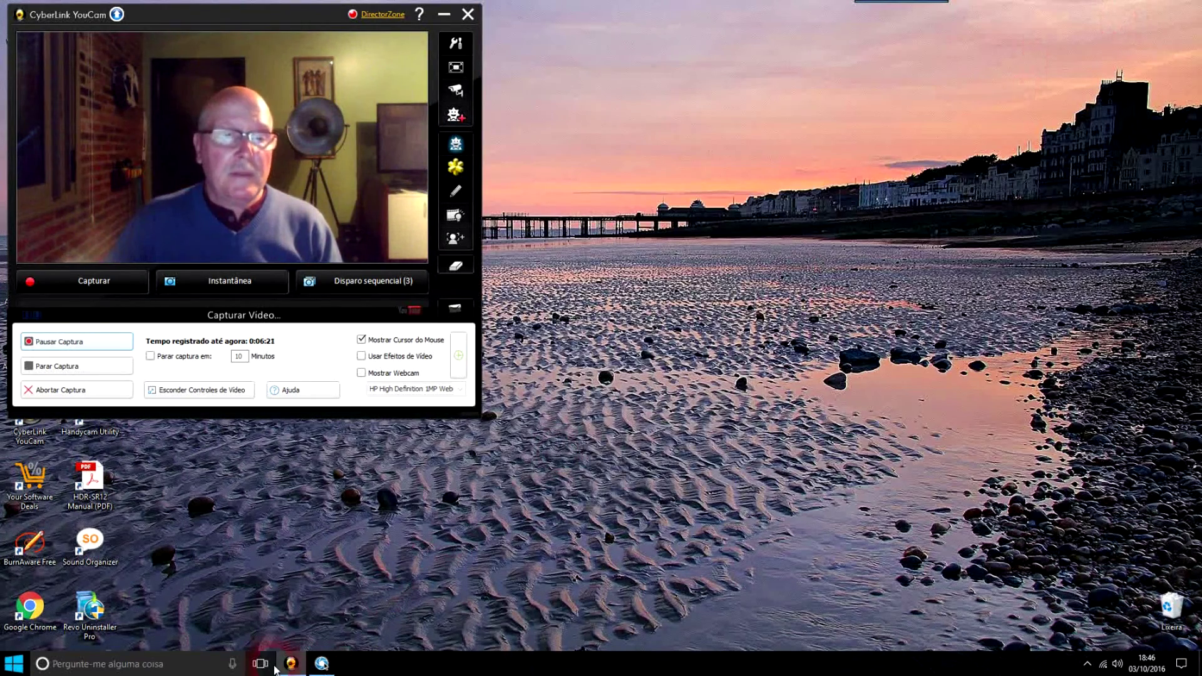
{"action": "left_click", "coordinate": [265, 667]}
{"action": "left_click", "coordinate": [668, 448]}
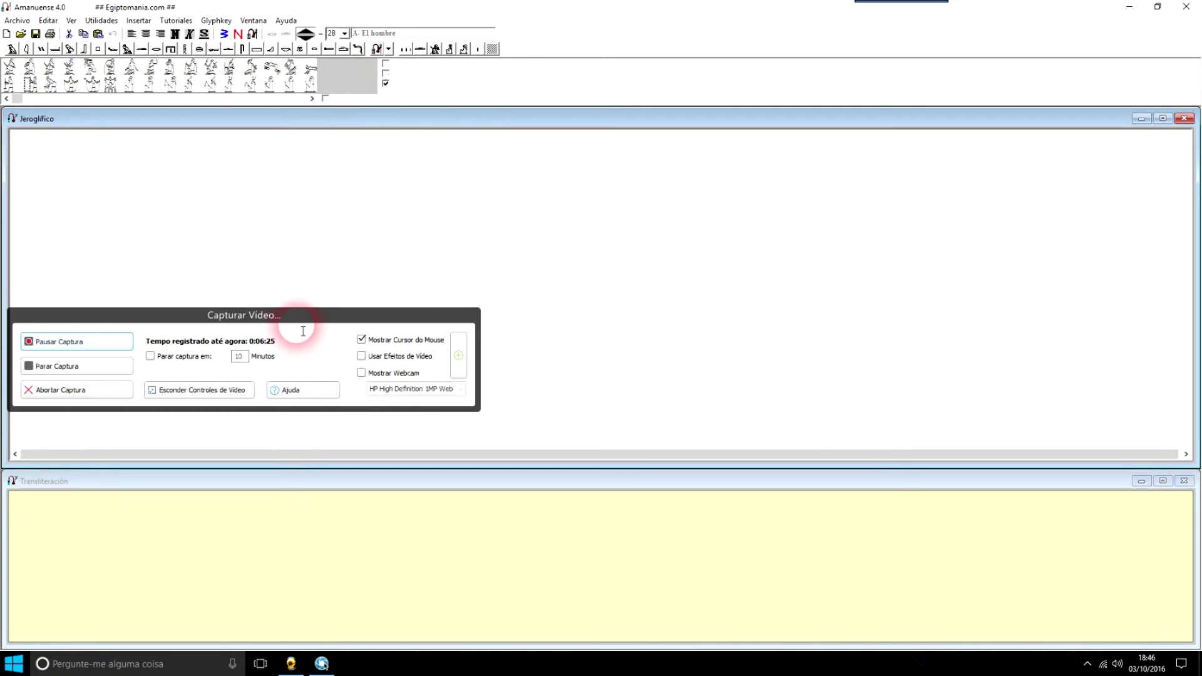
{"action": "left_click_drag", "start_coordinate": [320, 335], "coordinate": [704, 551]}
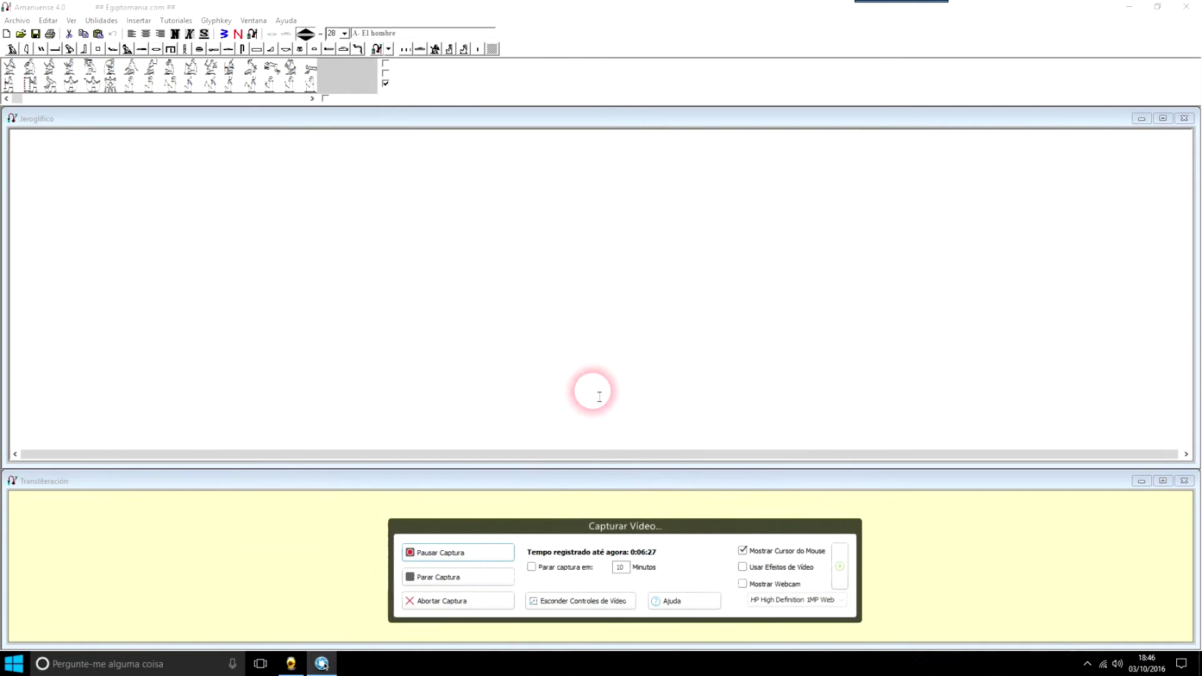
{"action": "left_click", "coordinate": [250, 67]}
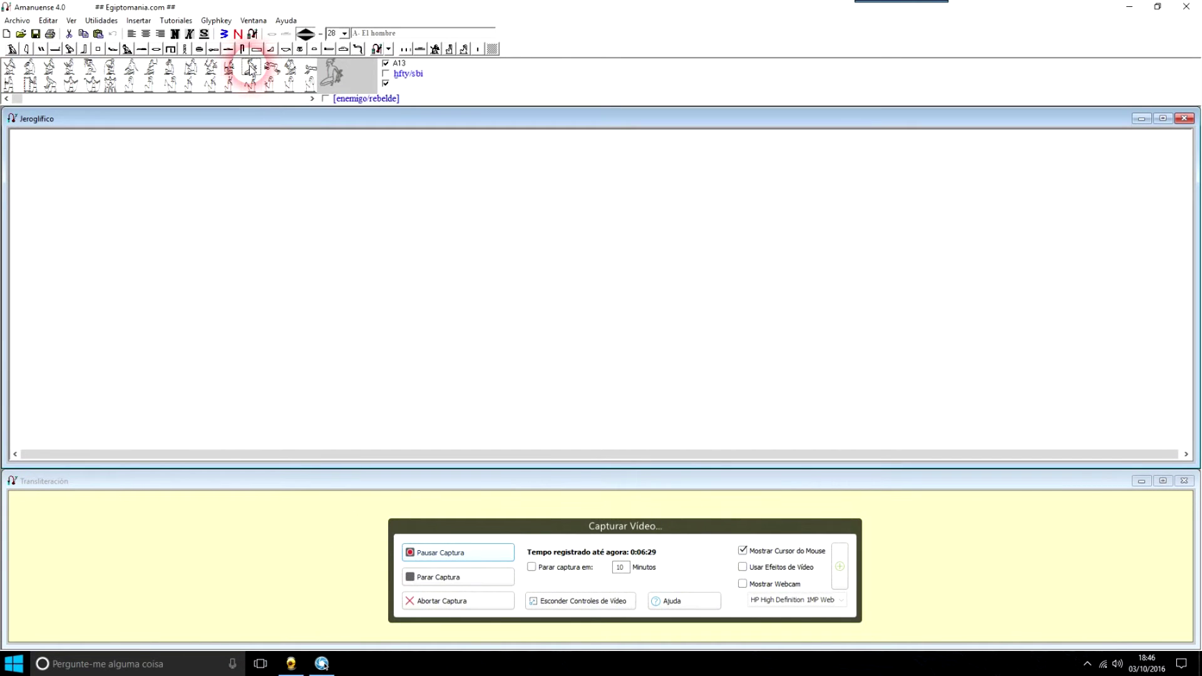
Examine the transliterations and meanings of signs A15, A14a, A14, A13, A12, A45 and A42 in the man group.
{"action": "left_click", "coordinate": [363, 36]}
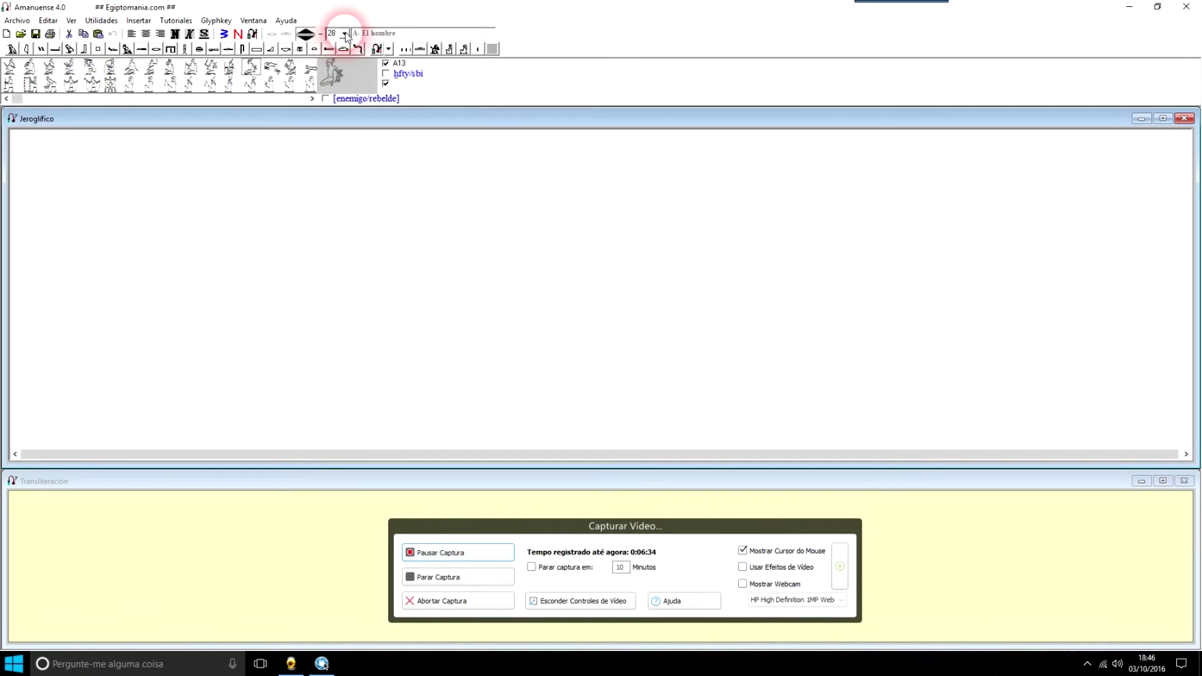
{"action": "left_click", "coordinate": [339, 76]}
{"action": "left_click", "coordinate": [309, 76]}
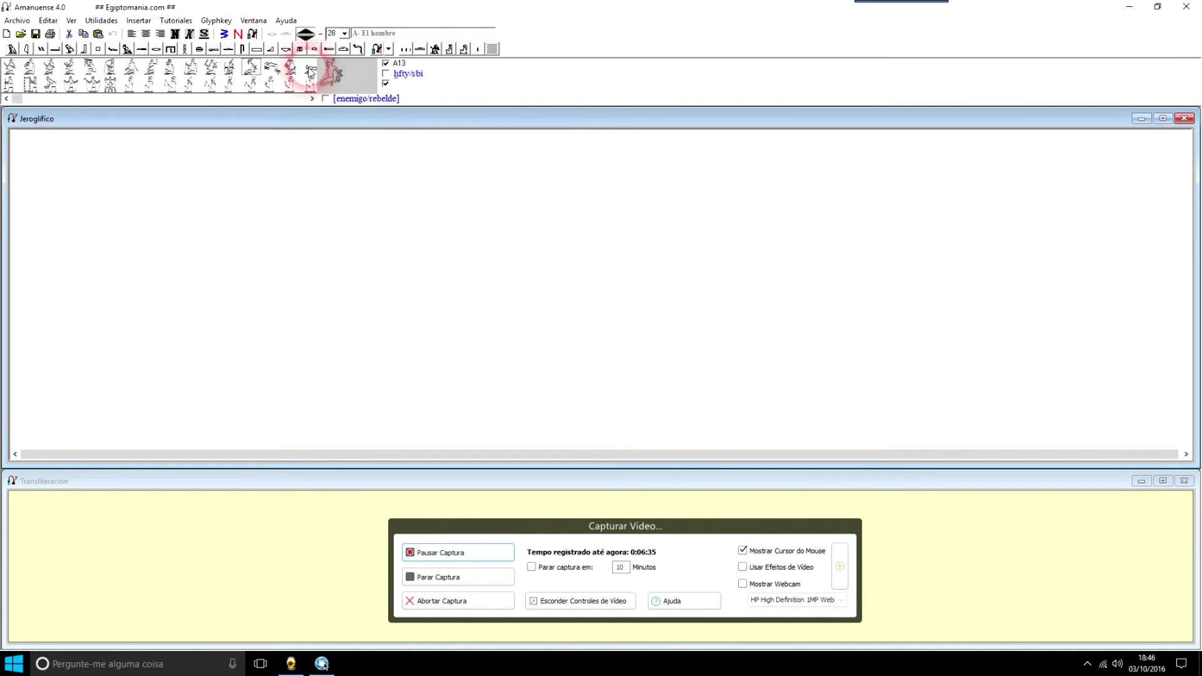
{"action": "left_click", "coordinate": [333, 103]}
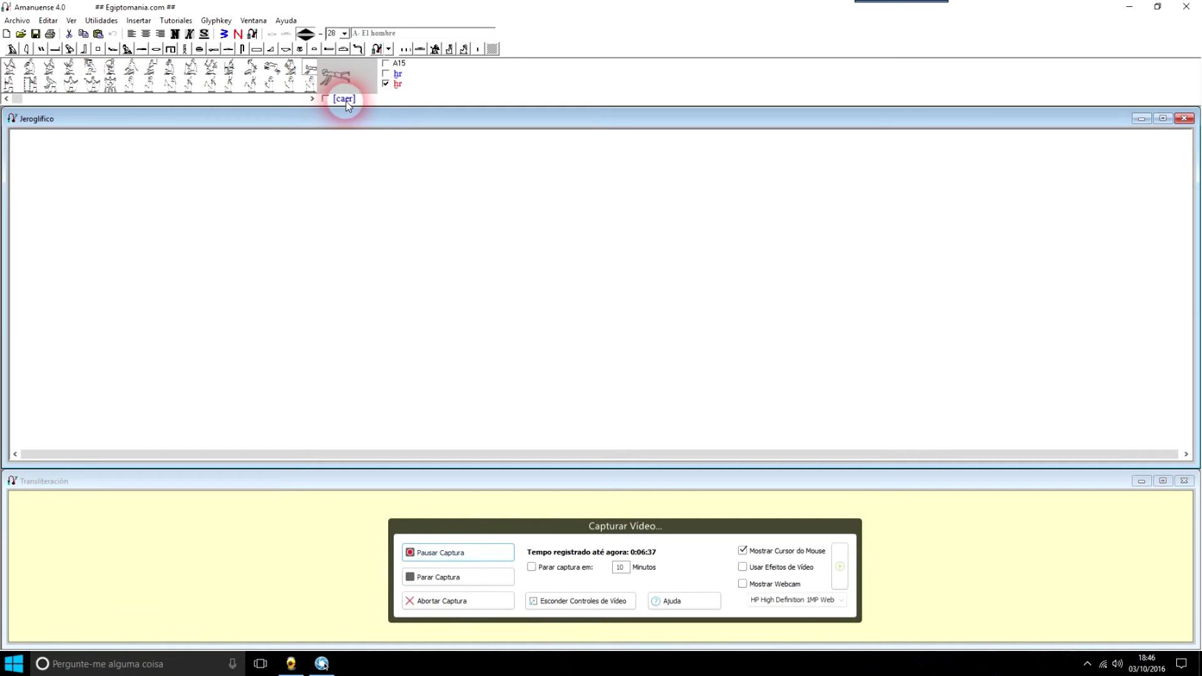
{"action": "left_click", "coordinate": [290, 71]}
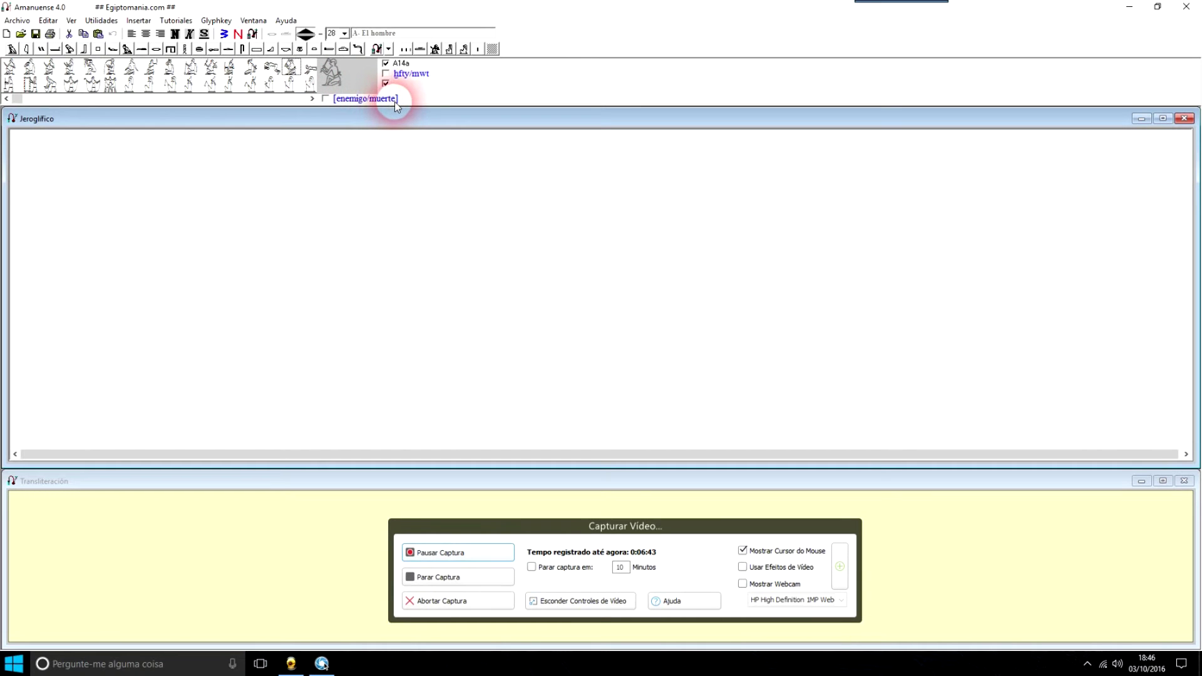
{"action": "left_click", "coordinate": [270, 70]}
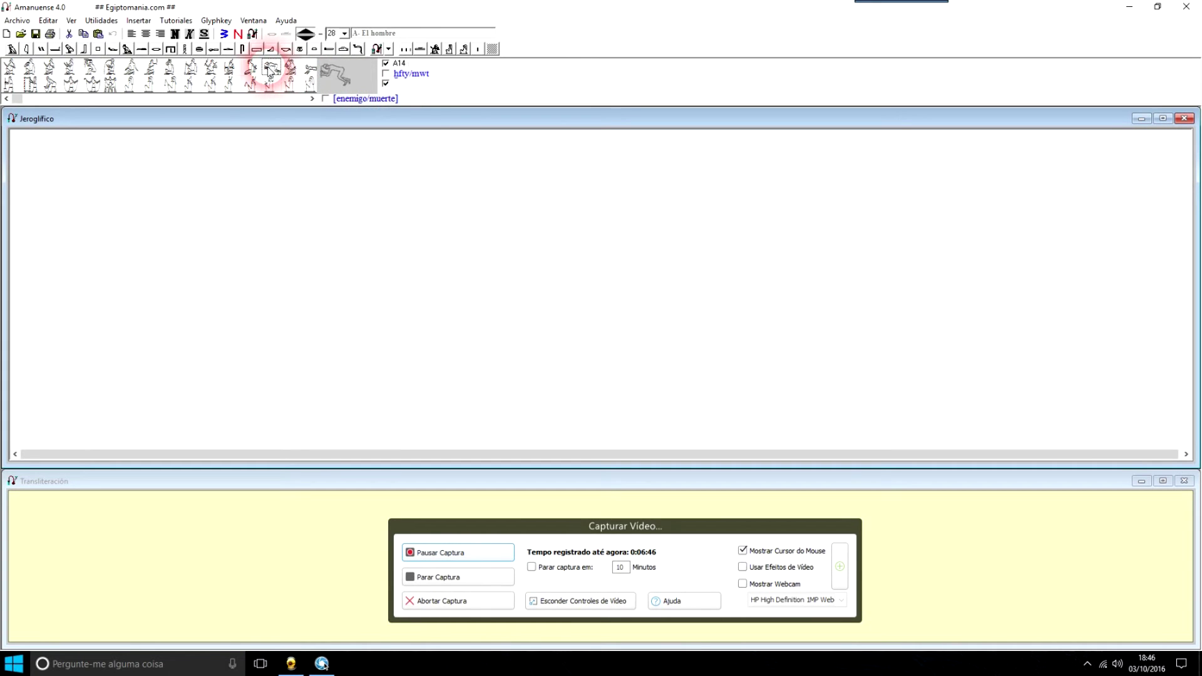
{"action": "left_click", "coordinate": [253, 69]}
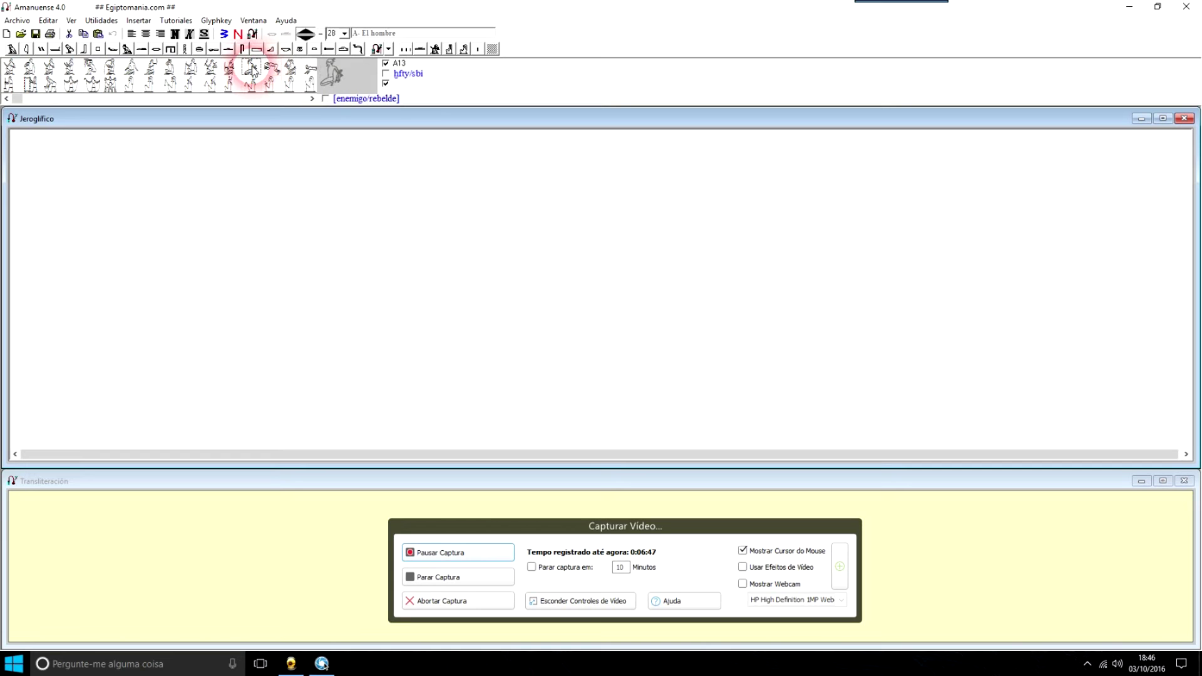
{"action": "left_click", "coordinate": [230, 70]}
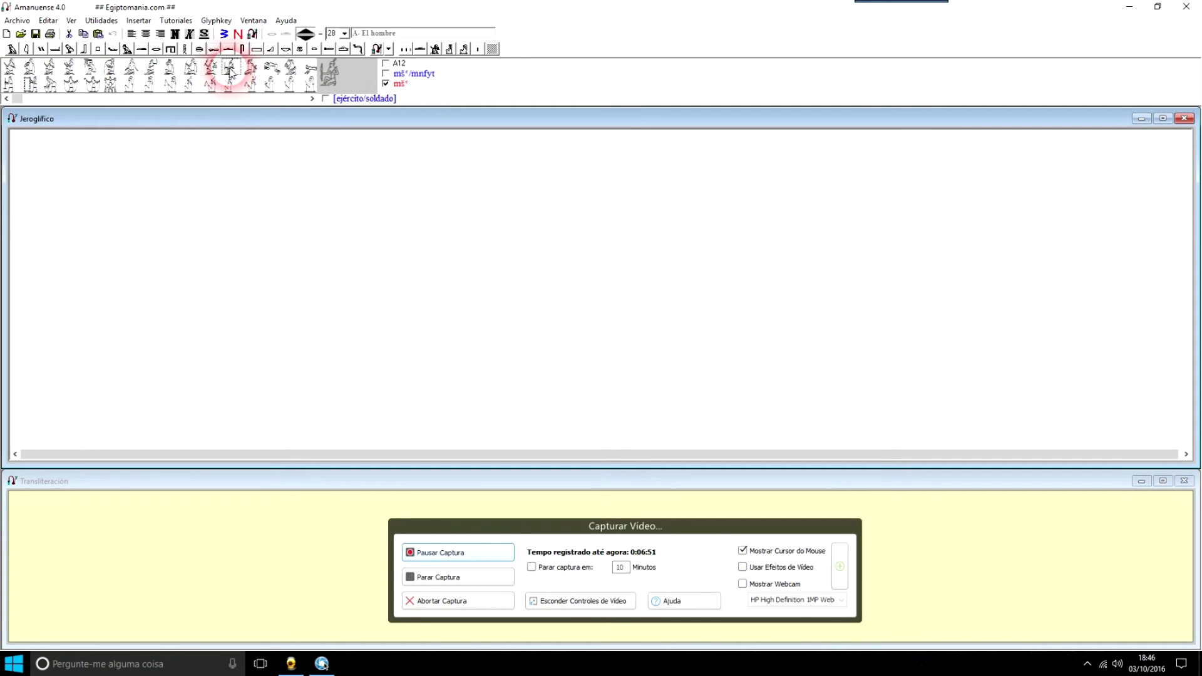
{"action": "left_click", "coordinate": [231, 86]}
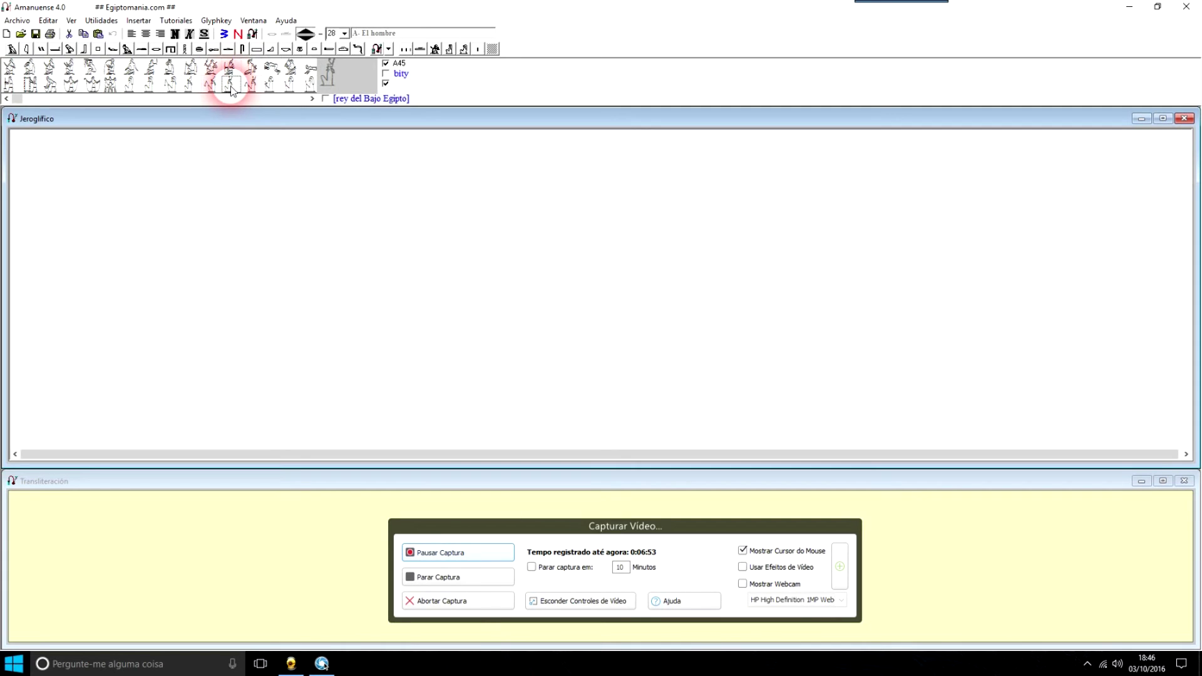
{"action": "left_click", "coordinate": [172, 84]}
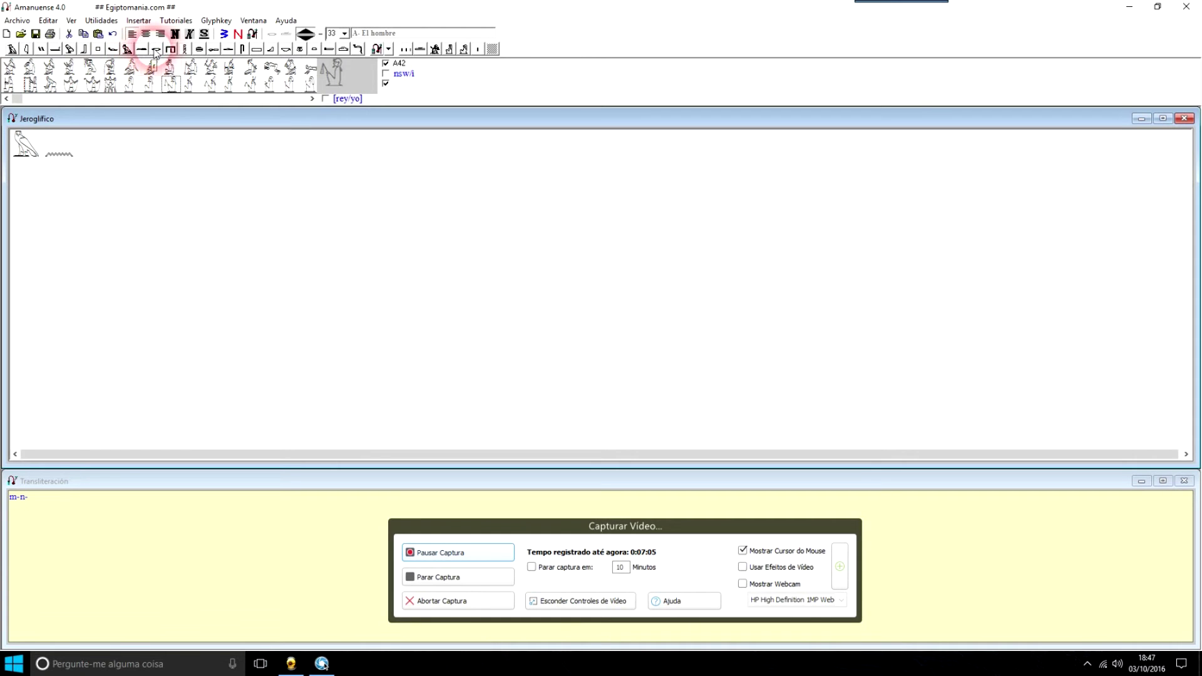
Insert the alphabetic hieroglyphs for m, n, r and b into the Jeroglífico document.
{"action": "left_click", "coordinate": [157, 50]}
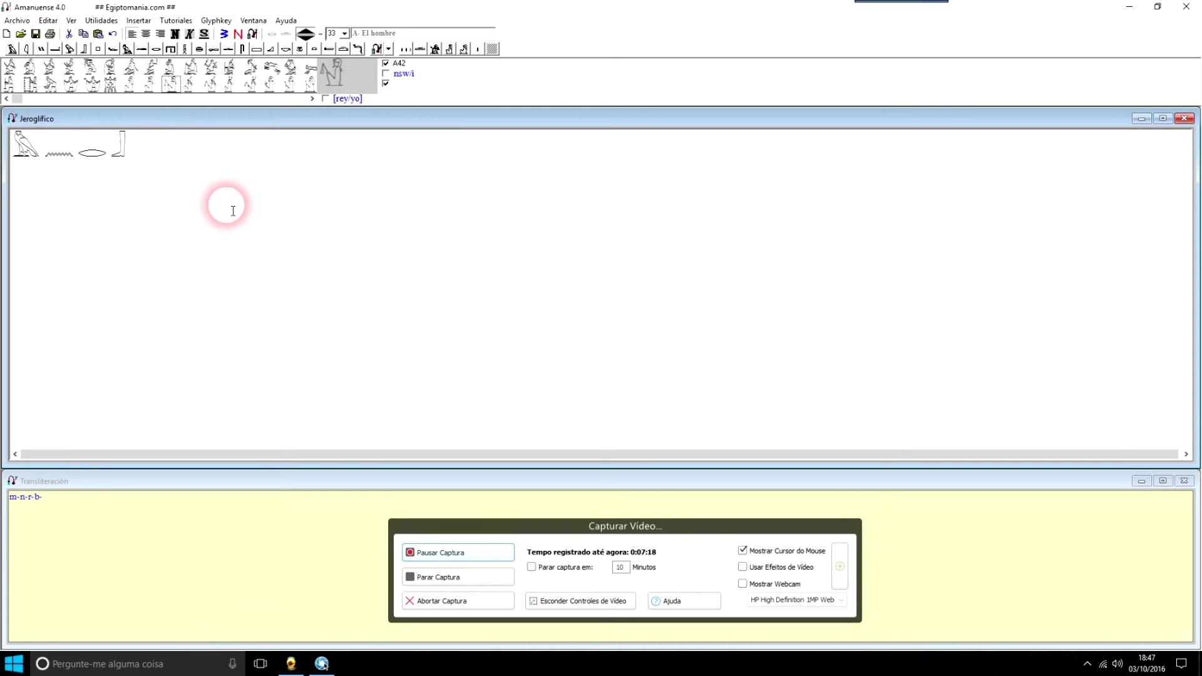
Try to open the Gramática tutorial and close its viewer.
{"action": "left_click", "coordinate": [168, 22]}
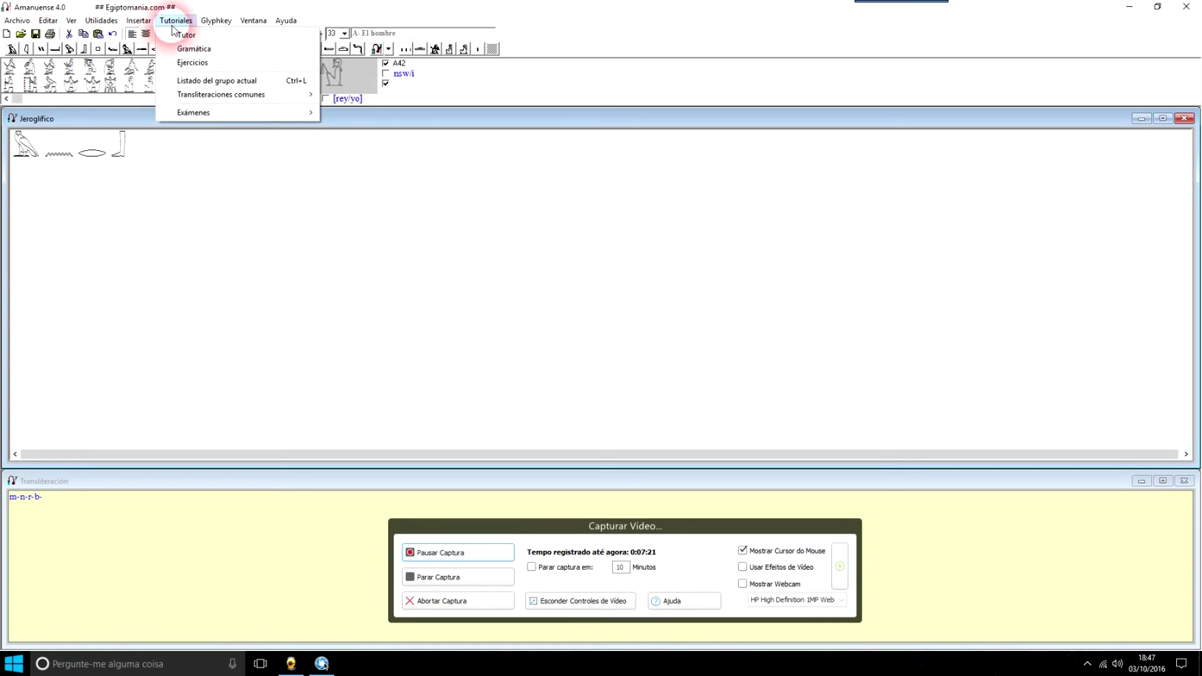
{"action": "left_click", "coordinate": [197, 53]}
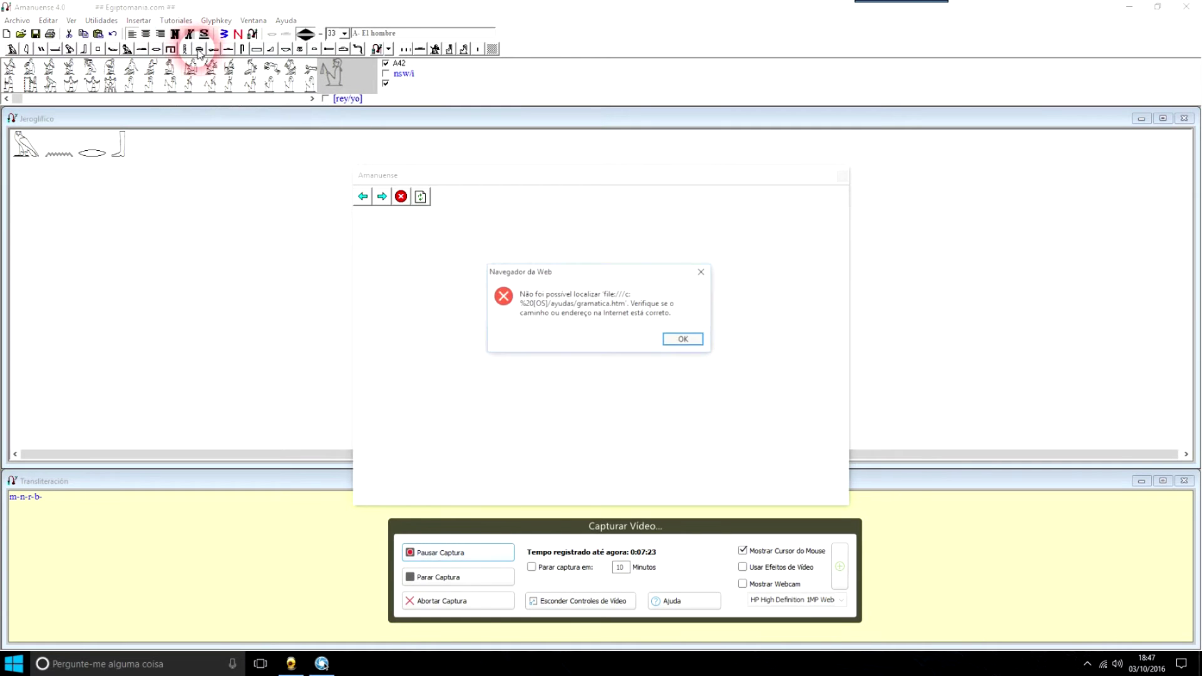
{"action": "left_click", "coordinate": [679, 340]}
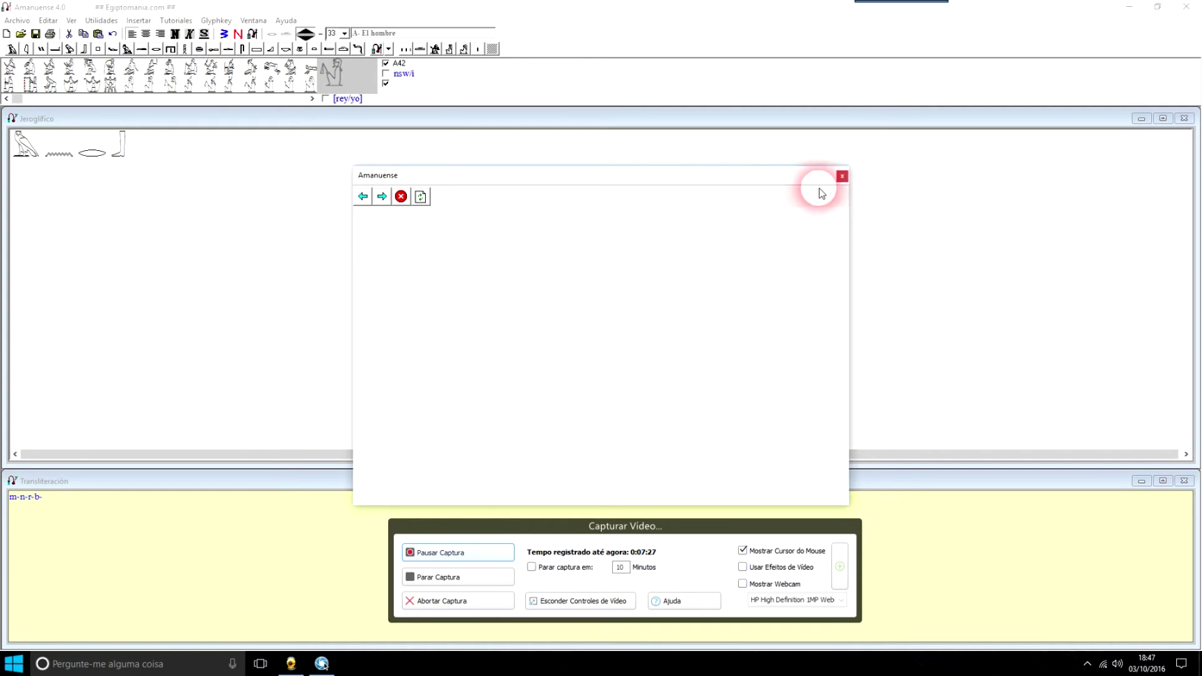
{"action": "left_click", "coordinate": [842, 176]}
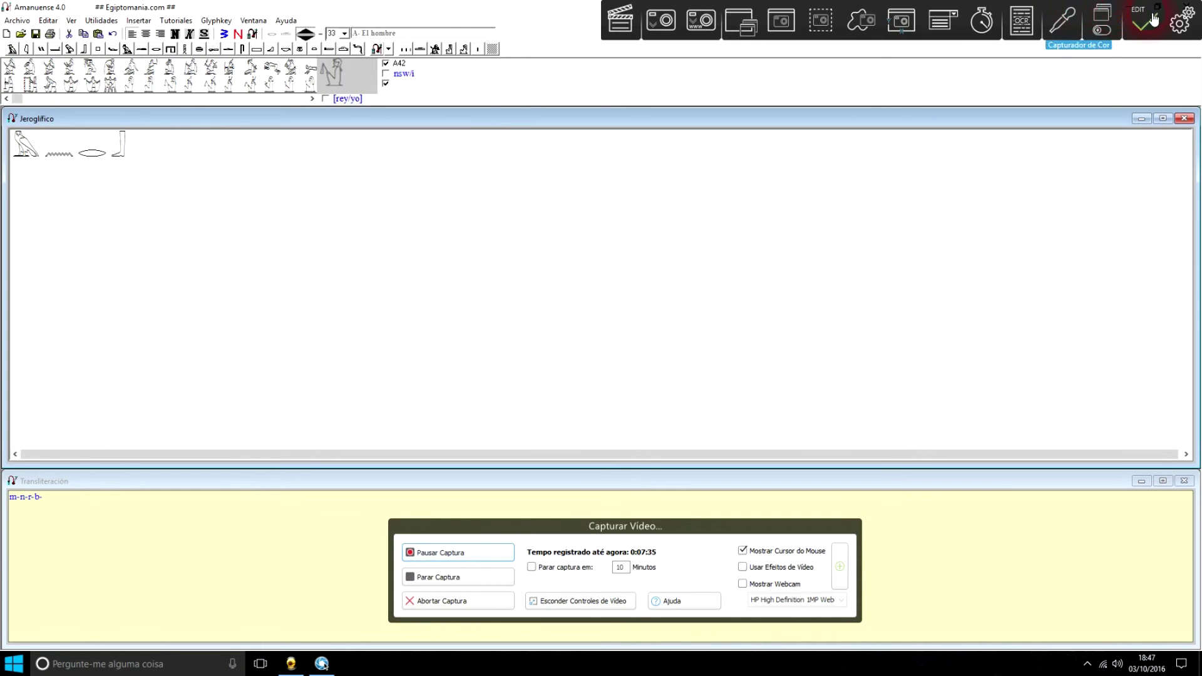
Minimize the program, bring up the Amanuense 4.0 folder to look inside its AYUDAS subfolder, and close the folder window.
{"action": "left_click", "coordinate": [1129, 8]}
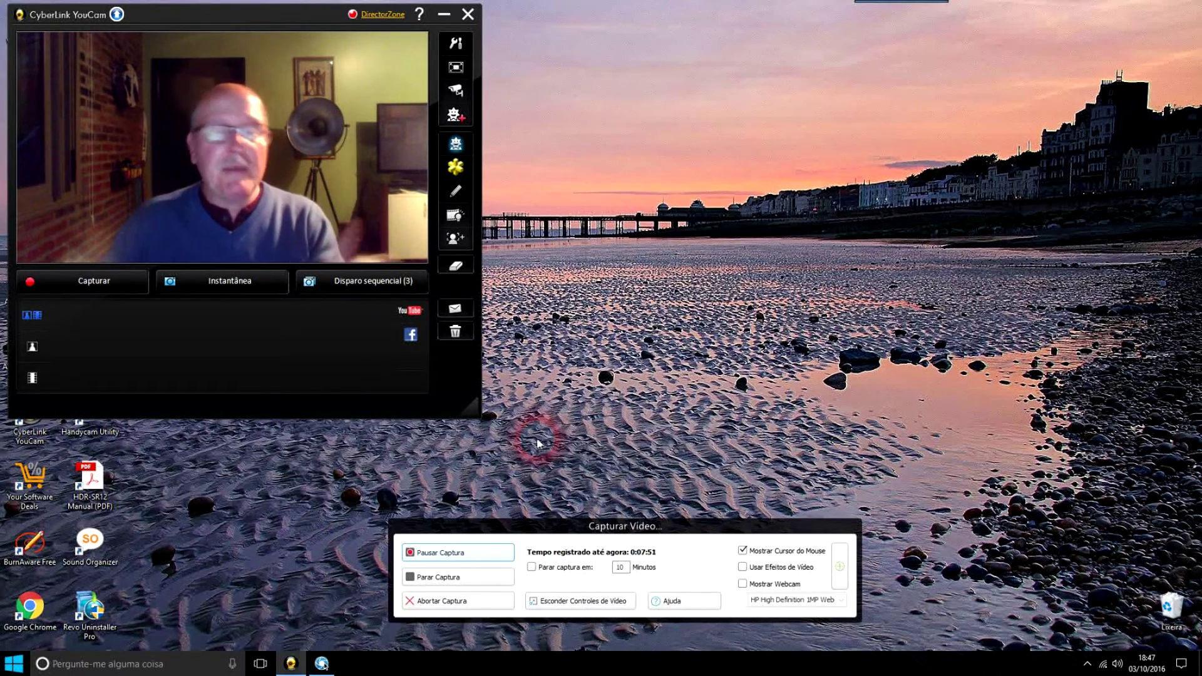
{"action": "left_click", "coordinate": [261, 666]}
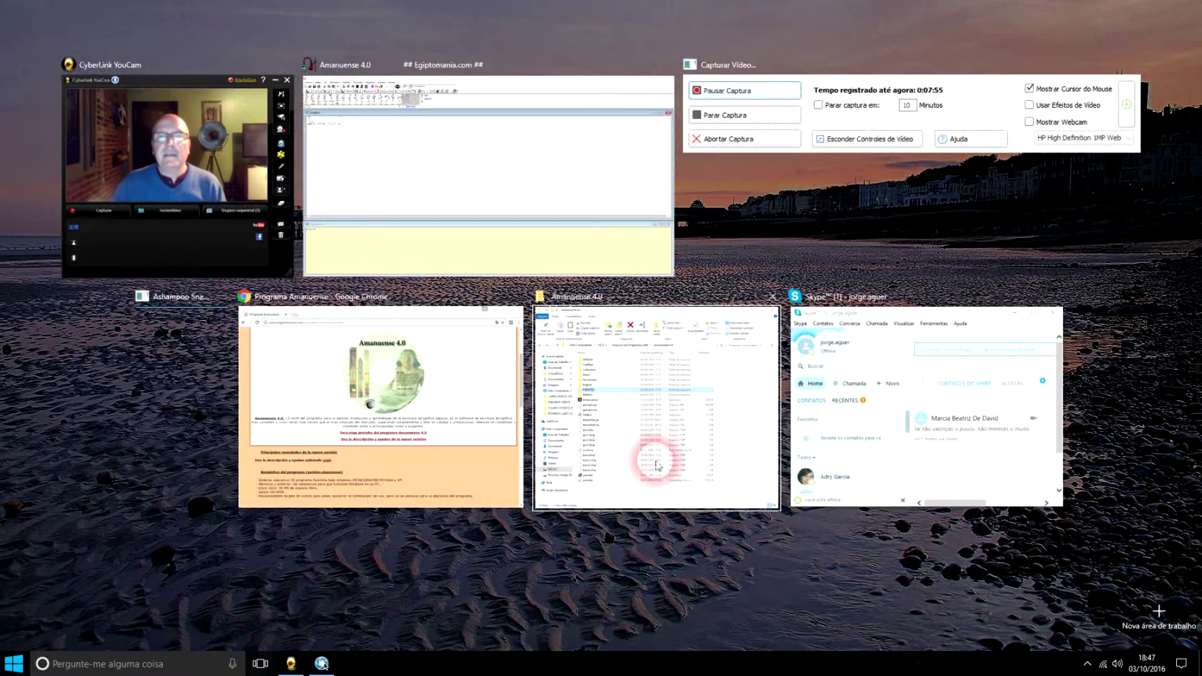
{"action": "left_click", "coordinate": [635, 448]}
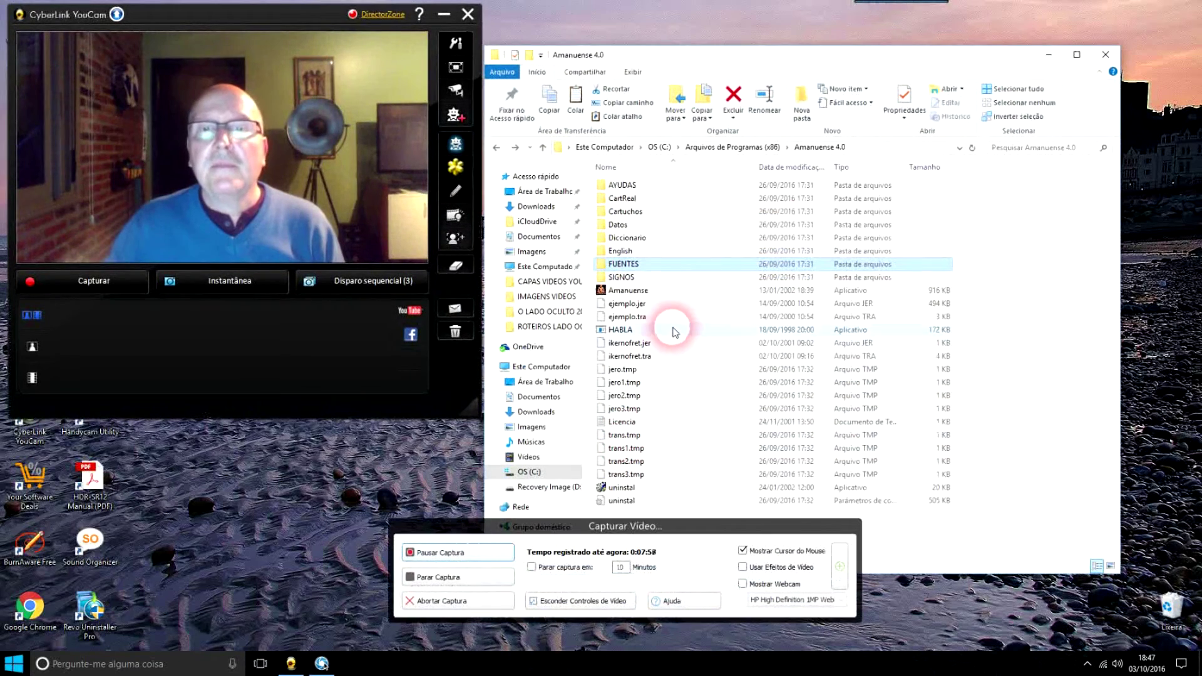
{"action": "left_click", "coordinate": [629, 188]}
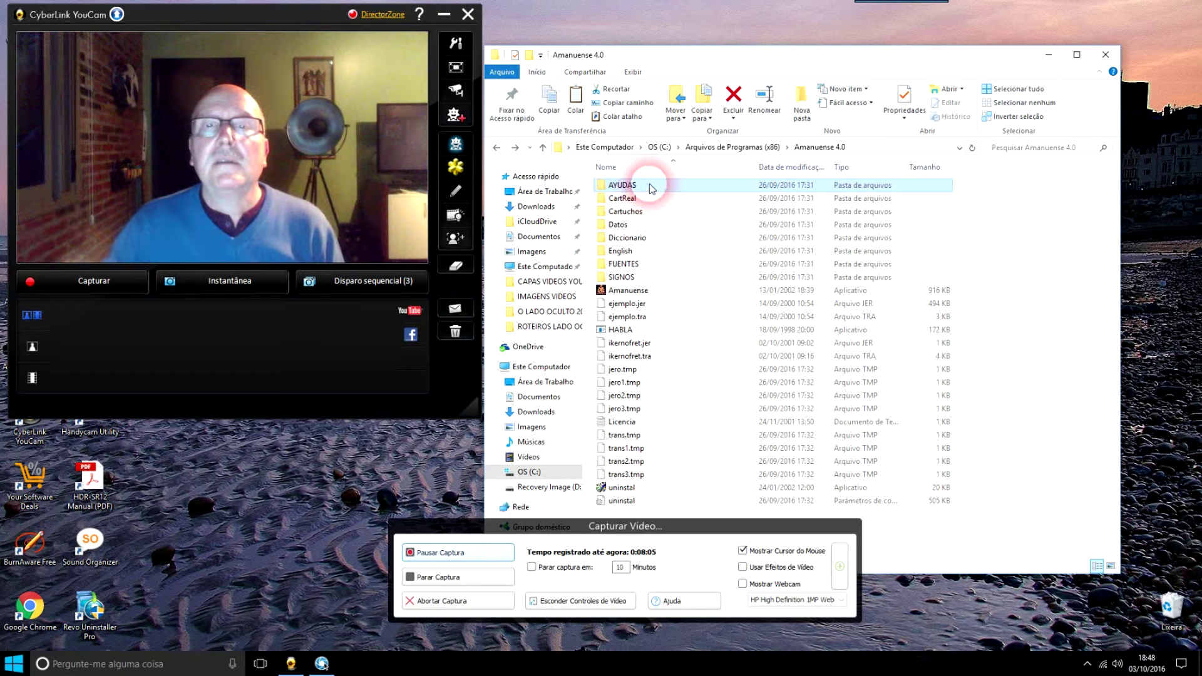
{"action": "double_click", "coordinate": [652, 189]}
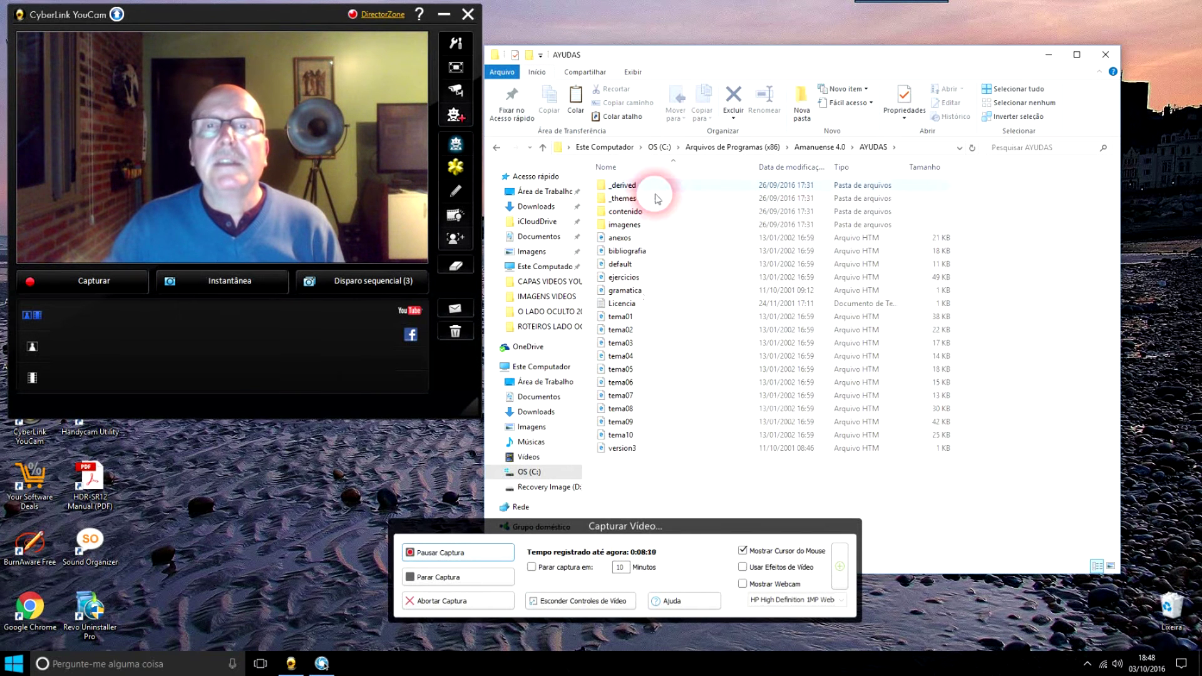
{"action": "left_click", "coordinate": [496, 148]}
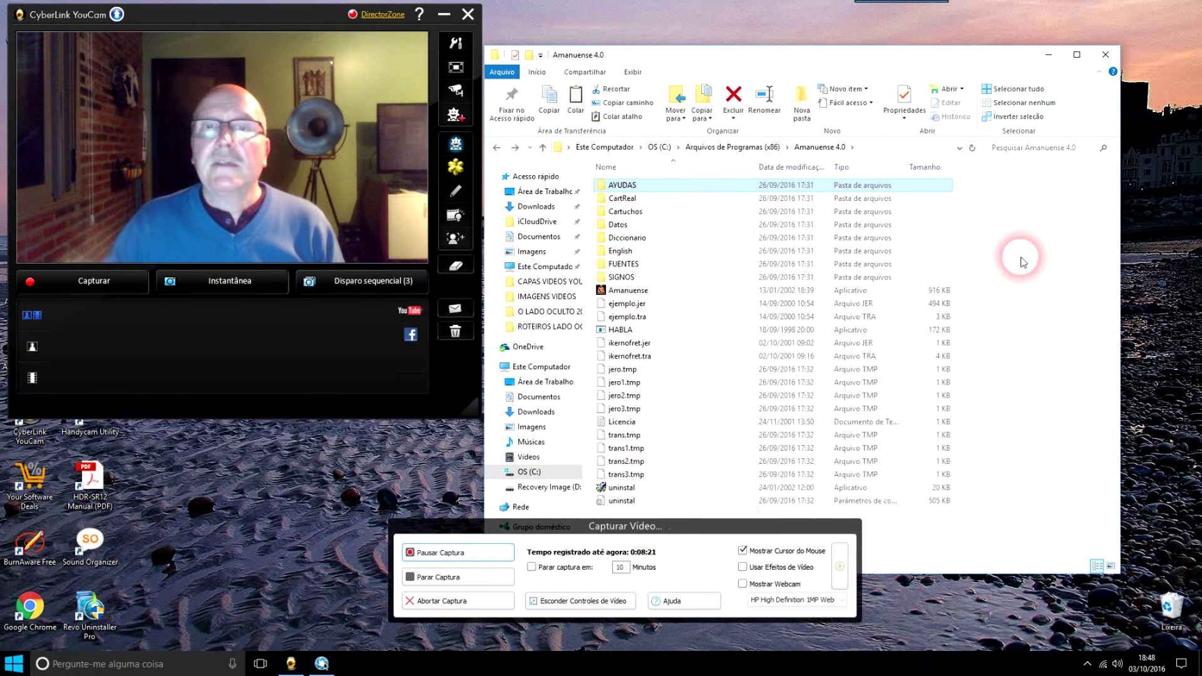
{"action": "left_click", "coordinate": [1103, 58]}
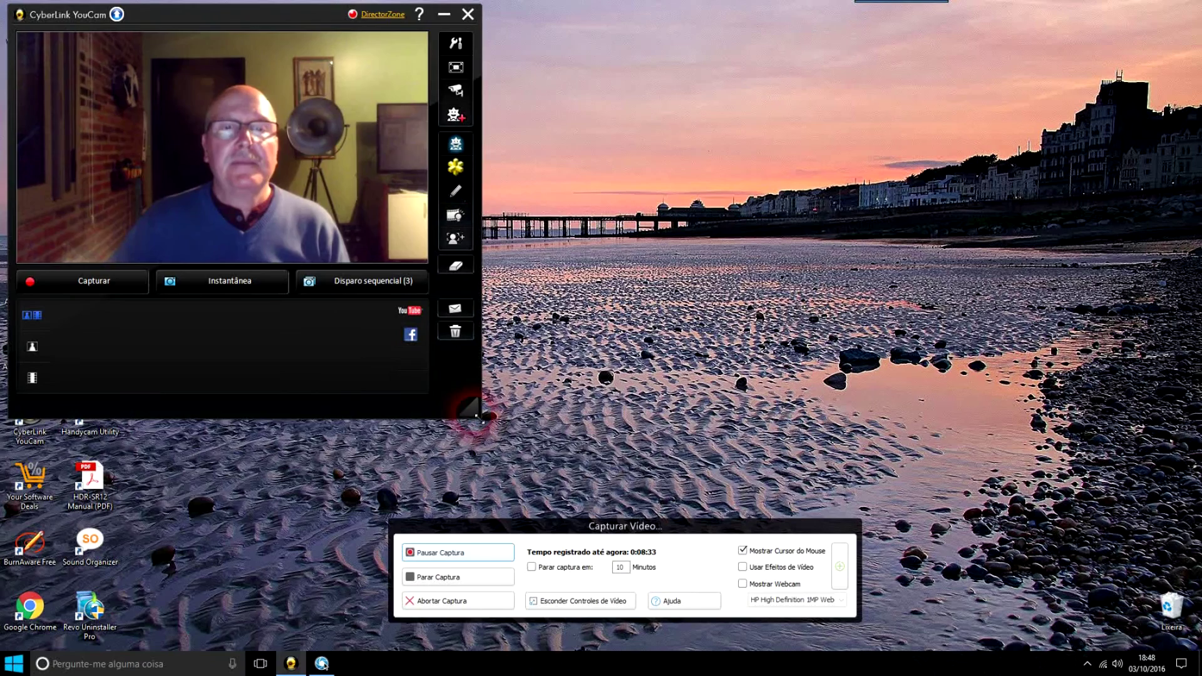
Enlarge the CyberLink YouCam window and move the video capture controls to the free desktop area beside it.
{"action": "left_click_drag", "start_coordinate": [476, 414], "coordinate": [637, 506]}
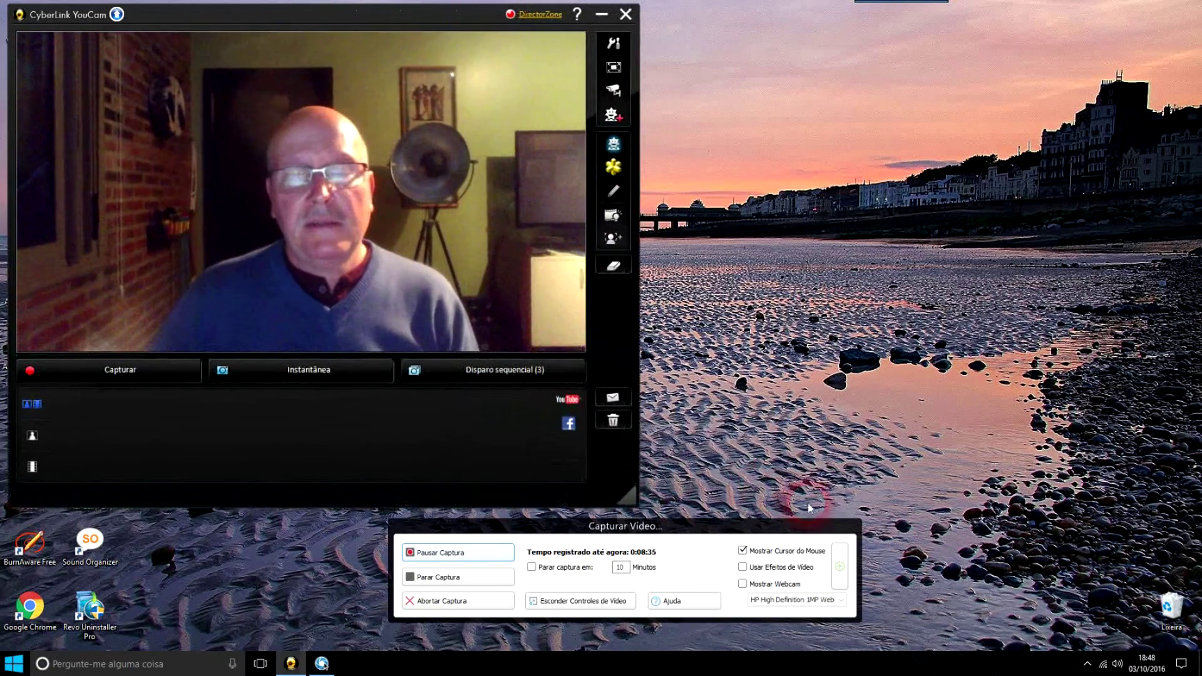
{"action": "left_click_drag", "start_coordinate": [687, 556], "coordinate": [974, 206]}
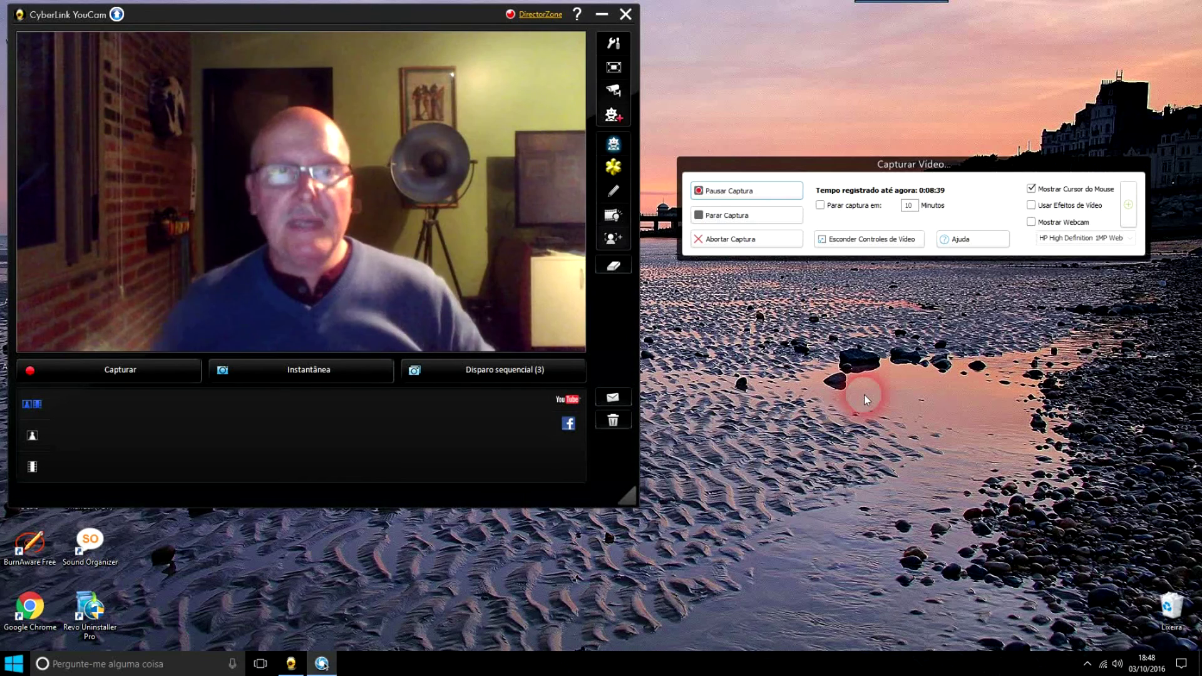